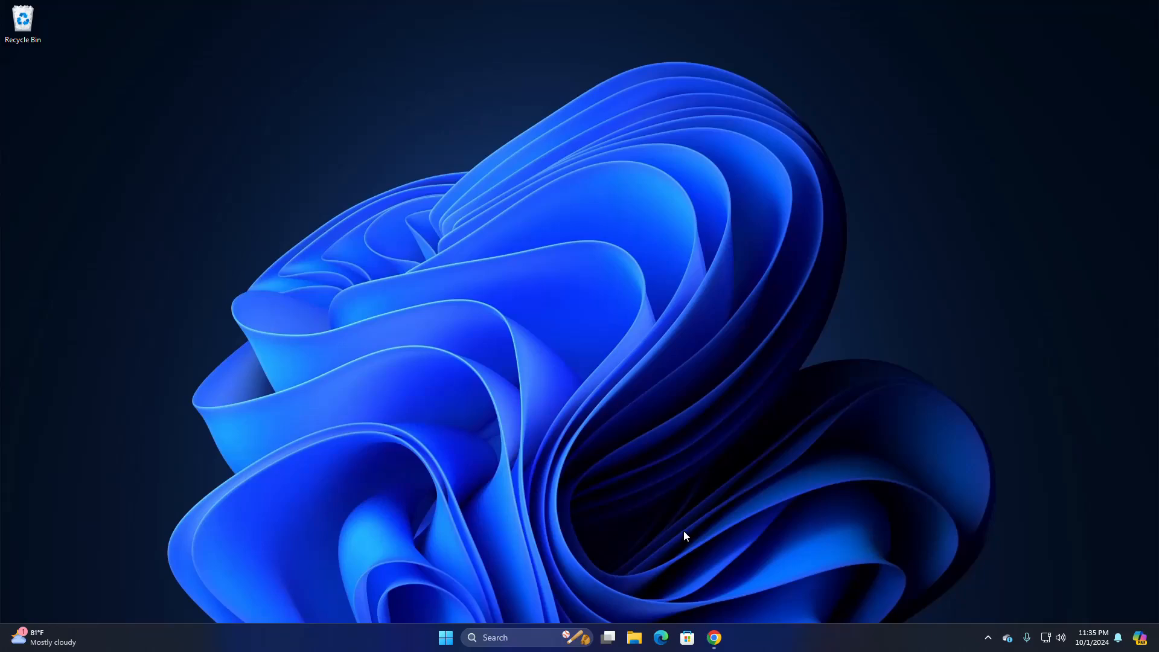
# Switch to Chrome, open Python.org from the search results and go to its Windows downloads page
pyautogui.click(718, 641)
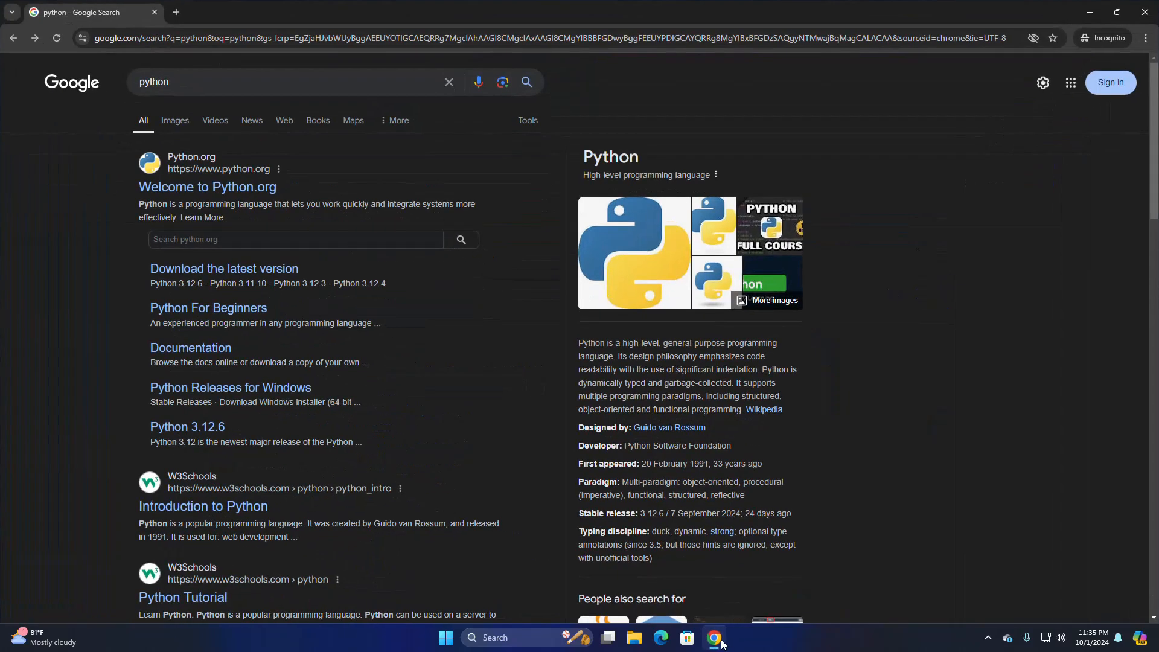
pyautogui.click(169, 189)
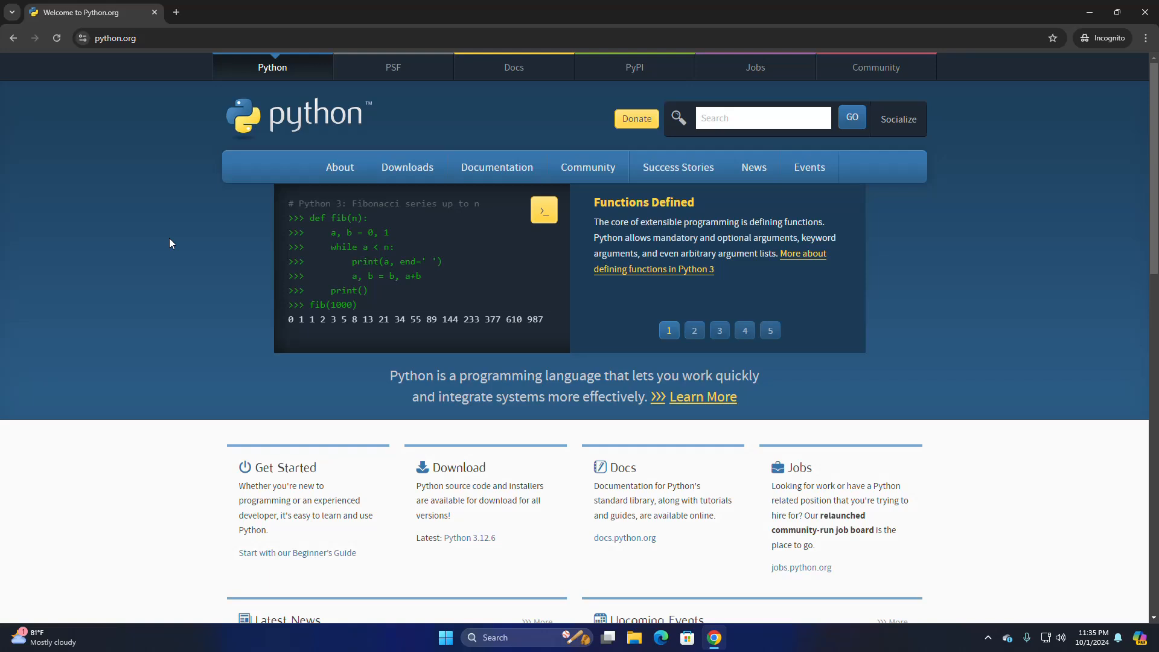
pyautogui.moveTo(410, 175)
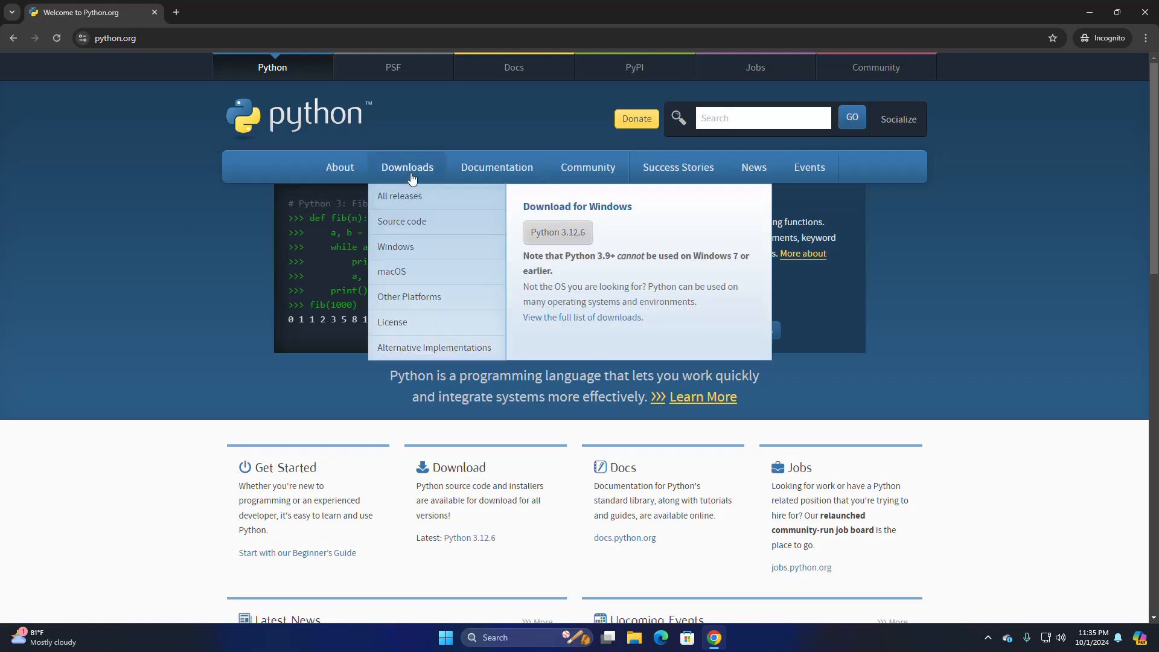
pyautogui.click(419, 248)
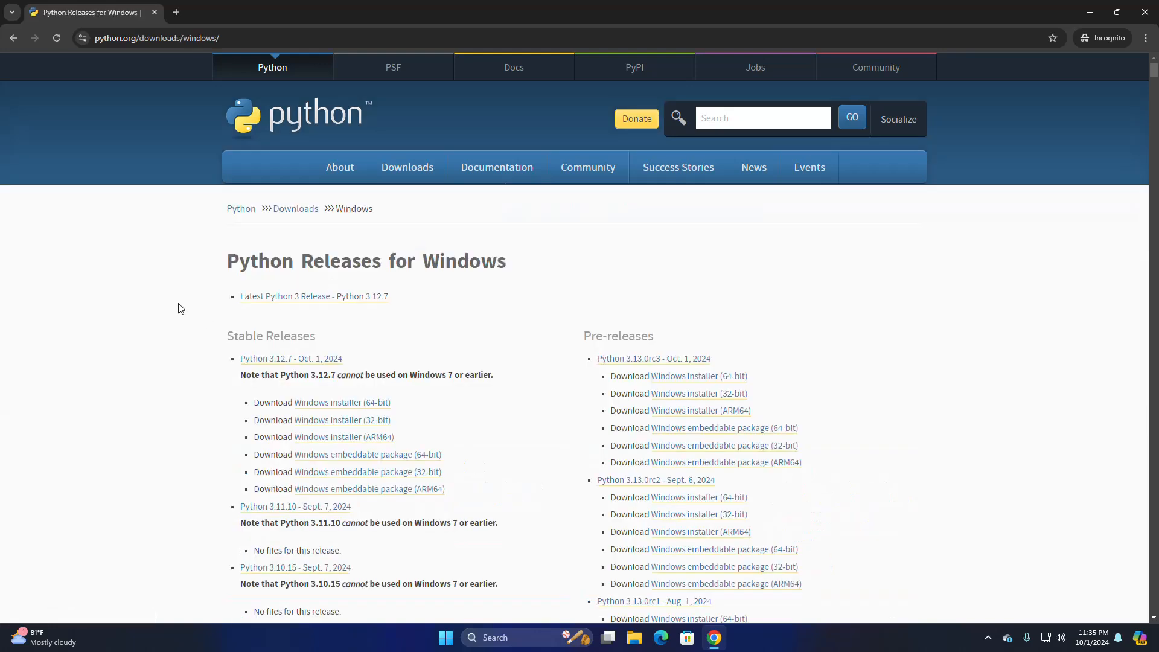
# Download the 64-bit Windows installer of Python 3.12.7 and save it as python-3.12.7-amd64 in the Downloads folder
pyautogui.scroll(-1, 176, 302)
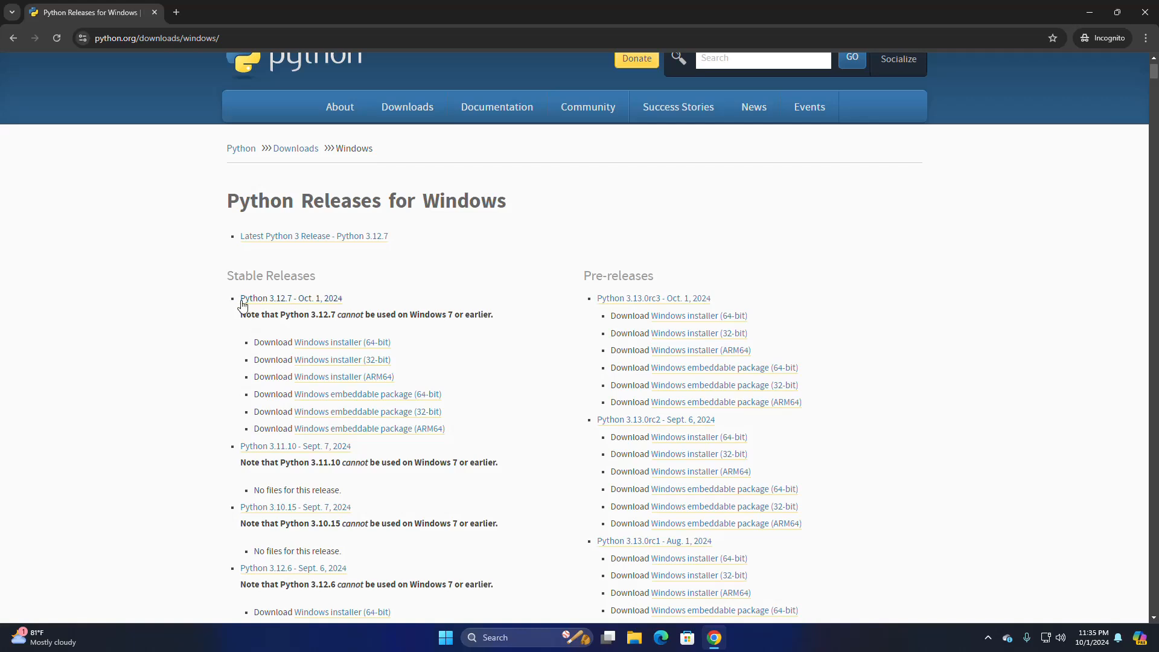
pyautogui.moveTo(240, 298); pyautogui.dragTo(293, 298)
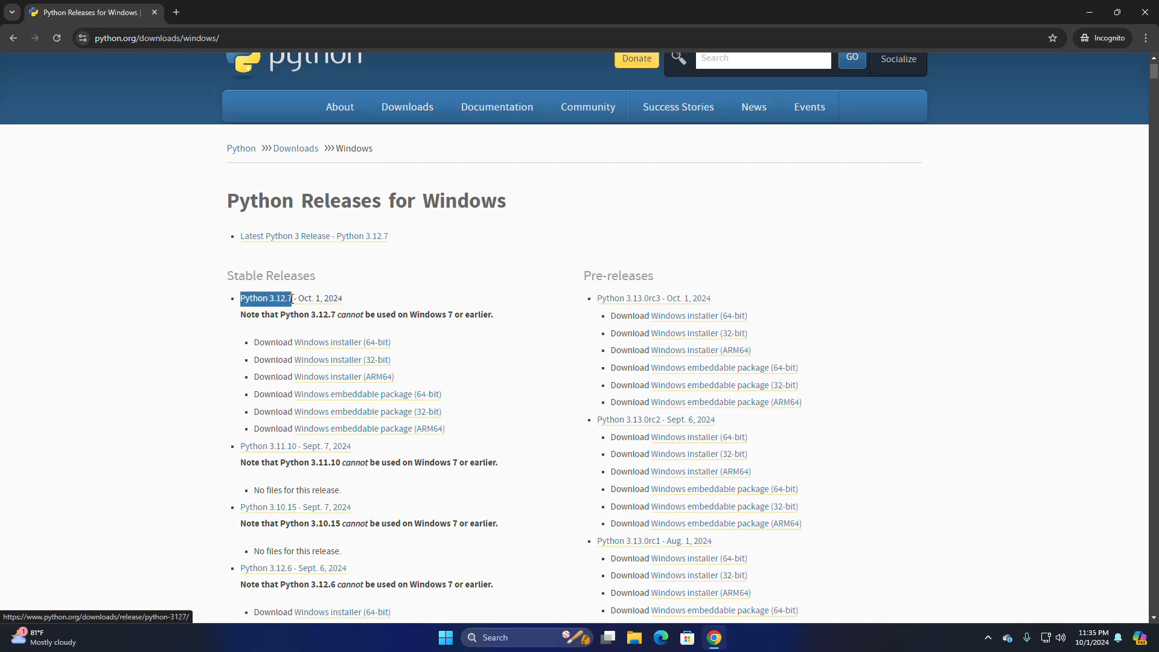
pyautogui.click(181, 292)
pyautogui.scroll(-1, 182, 292)
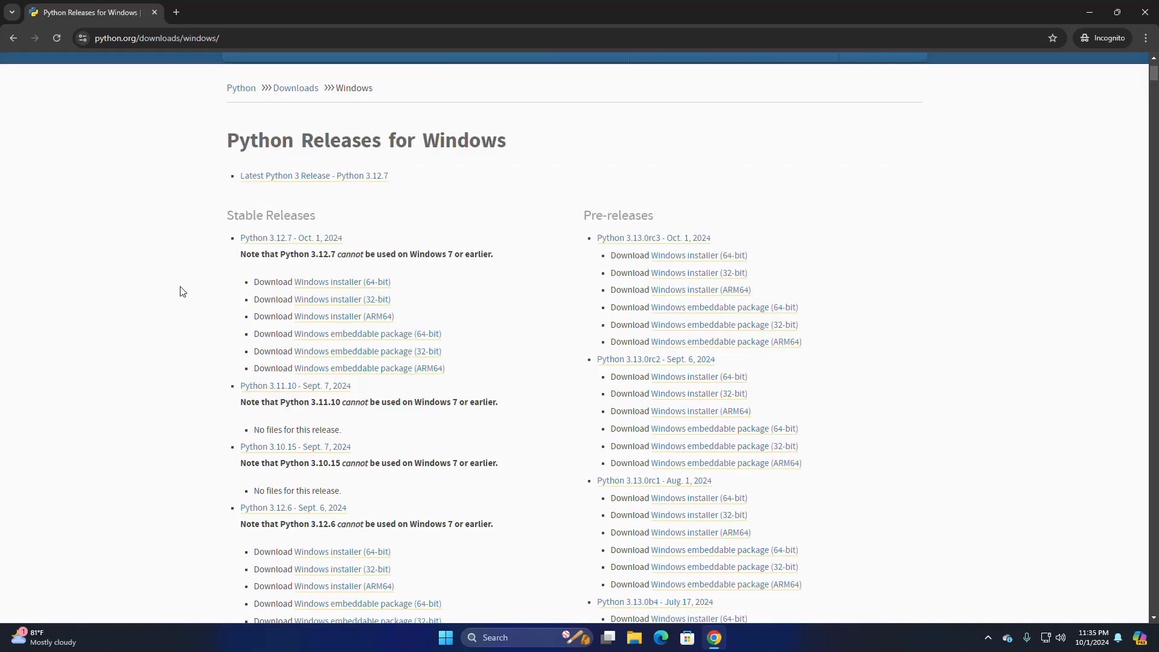
pyautogui.click(361, 283)
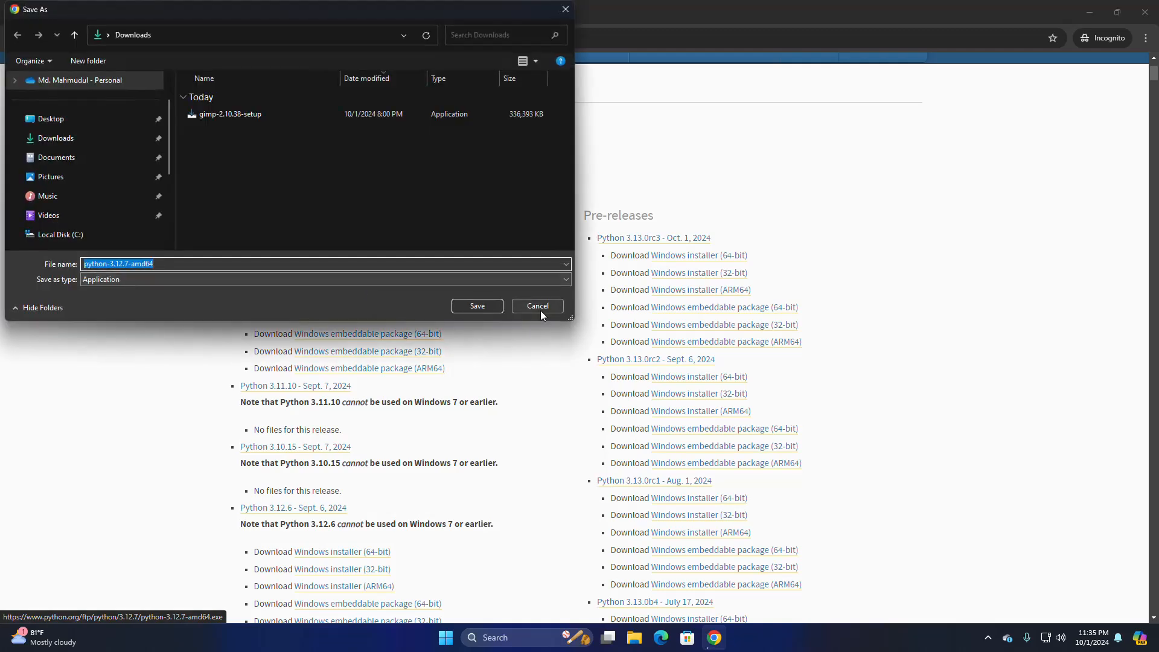
pyautogui.click(462, 308)
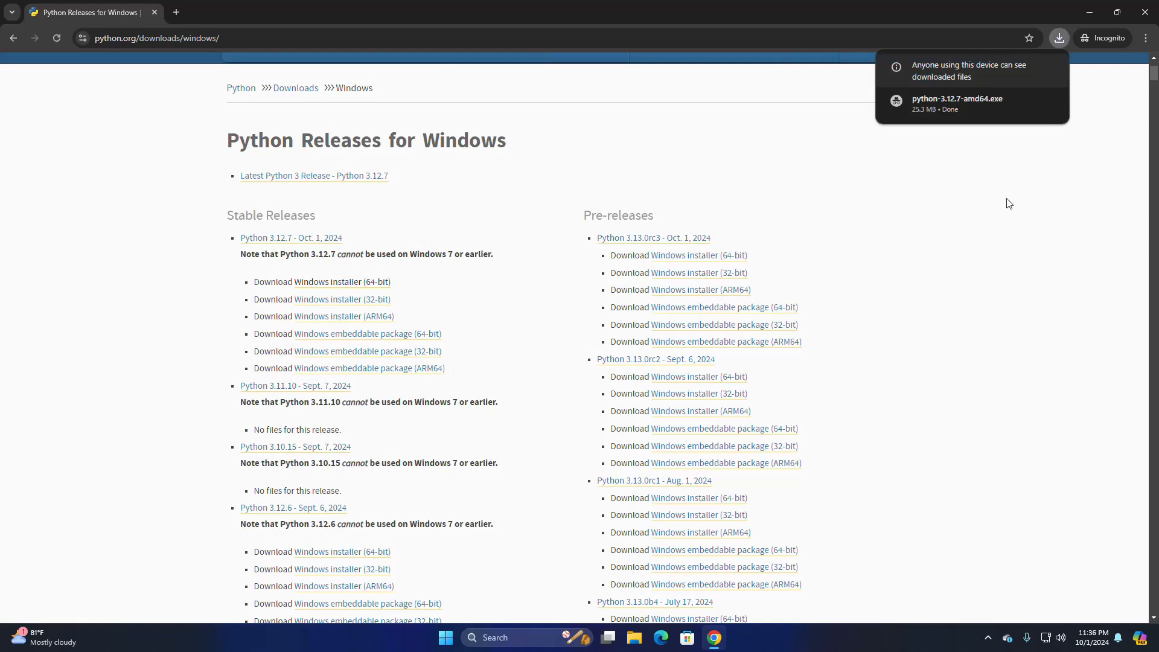
# Show the downloaded python-3.12.7-amd64 installer in its folder and run it
pyautogui.click(1056, 38)
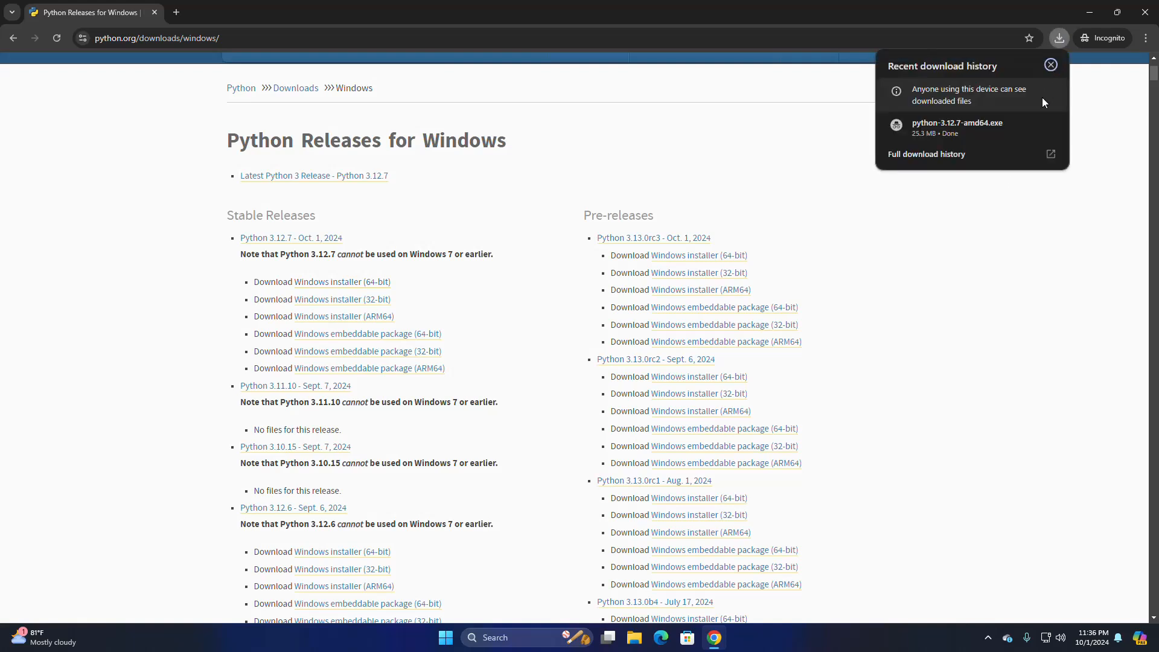
pyautogui.moveTo(1030, 132)
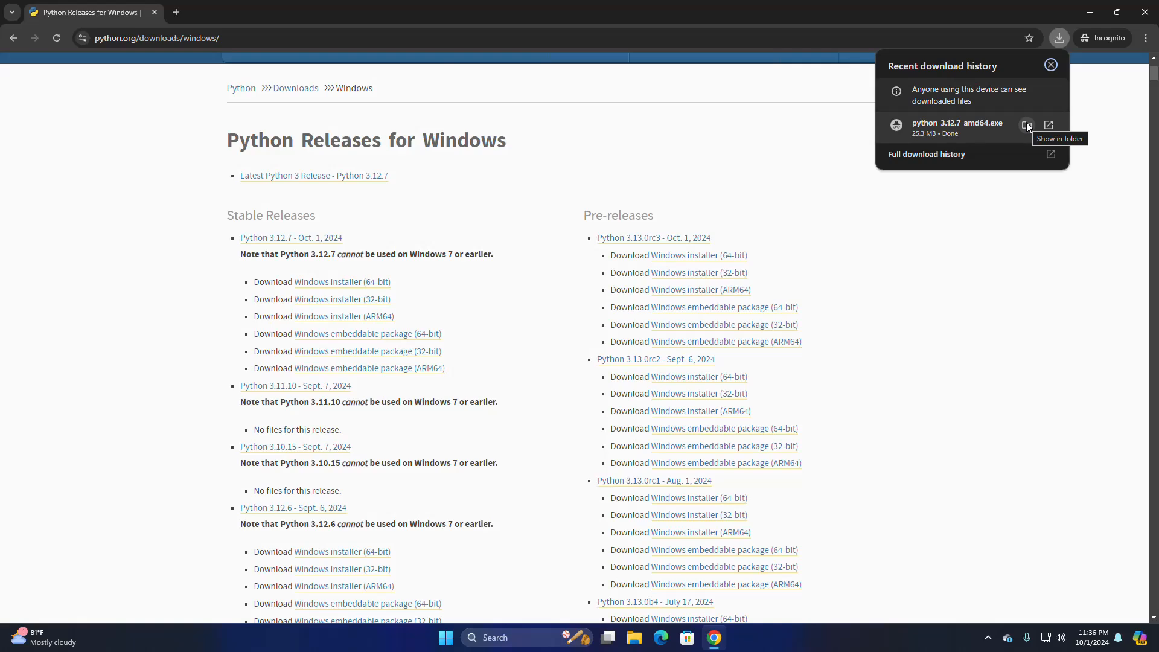
pyautogui.click(1025, 124)
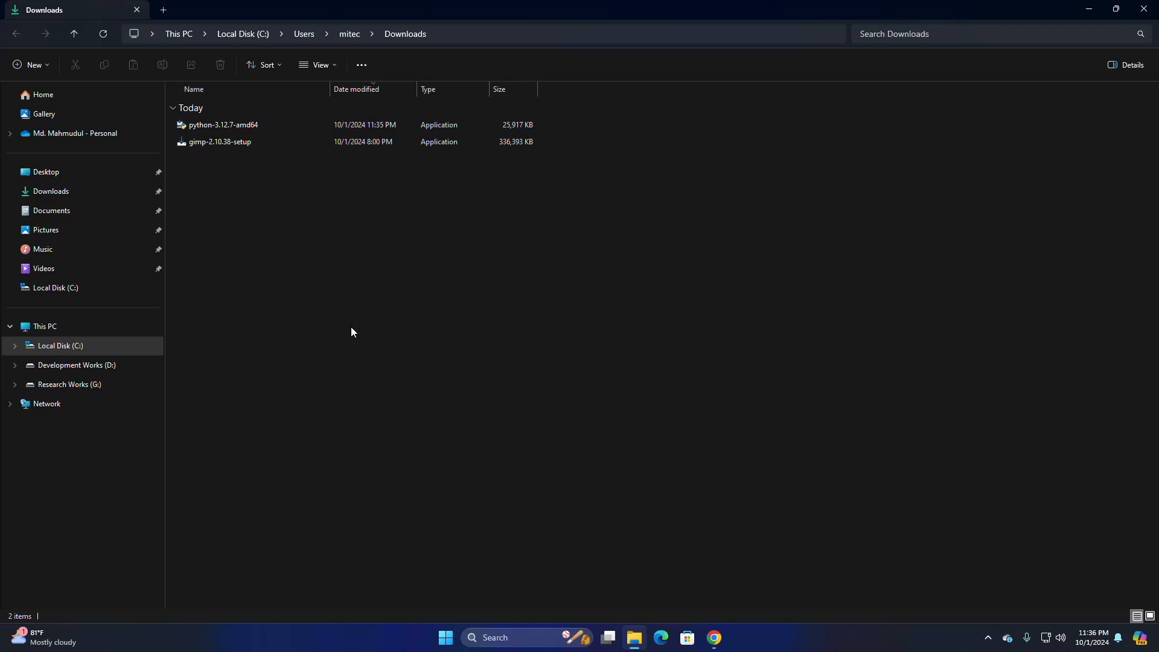
pyautogui.keyDown('ctrl'); pyautogui.scroll(3, 351, 313); pyautogui.keyUp('ctrl')
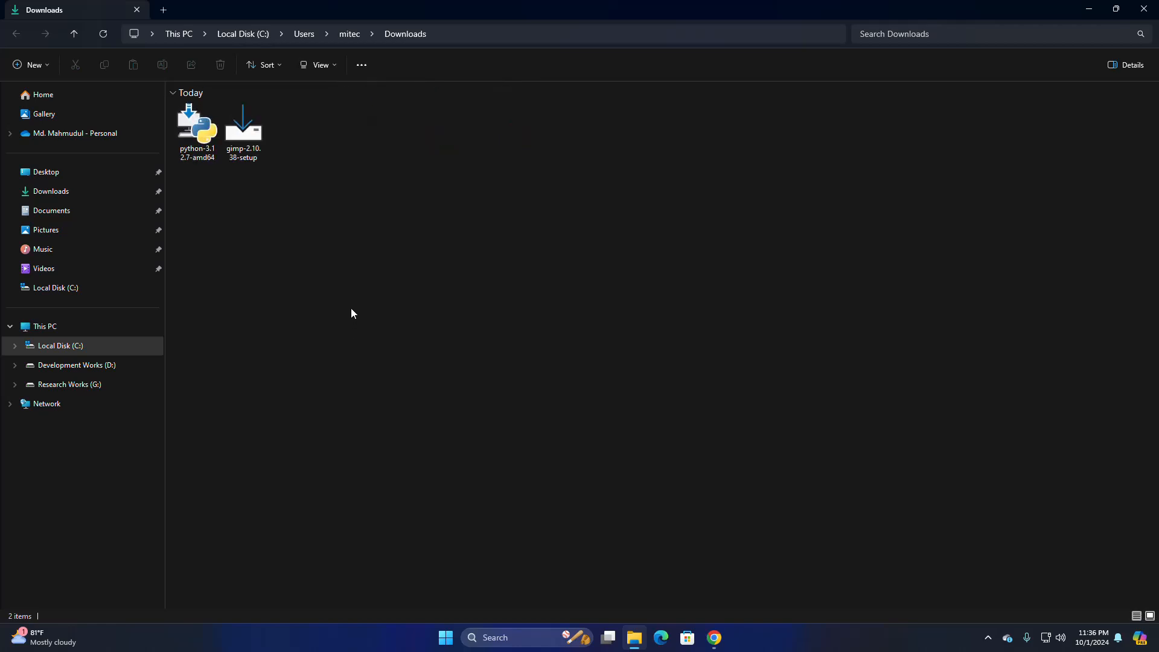
pyautogui.keyDown('ctrl'); pyautogui.scroll(2, 351, 313); pyautogui.keyUp('ctrl')
pyautogui.click(206, 122)
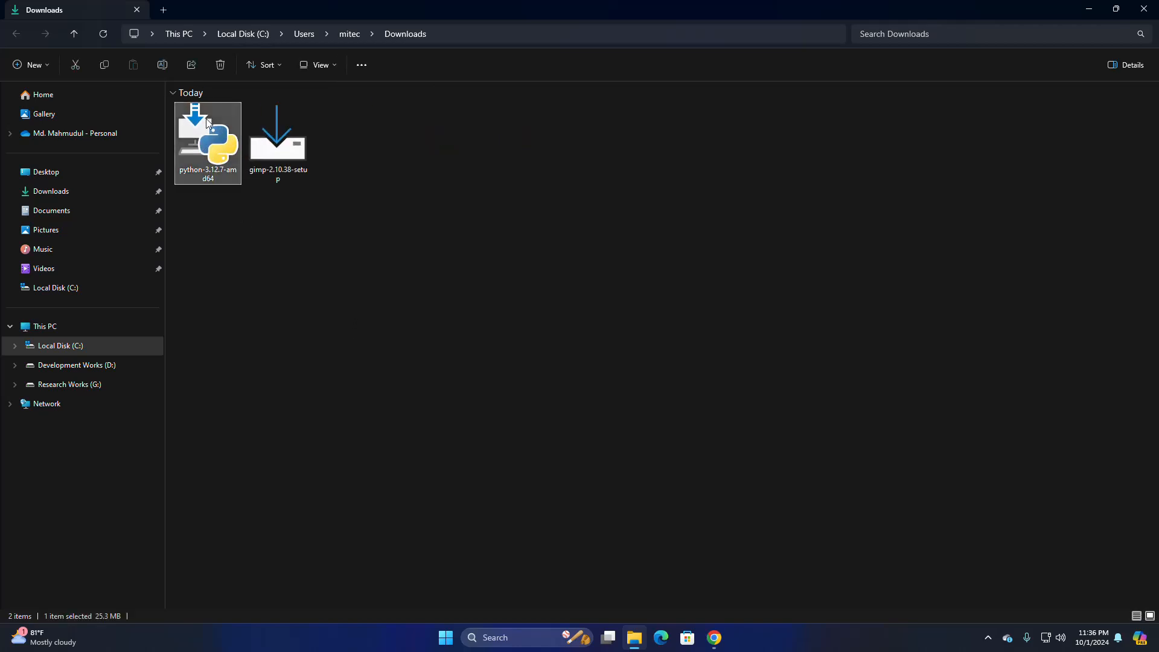
pyautogui.rightClick(205, 121)
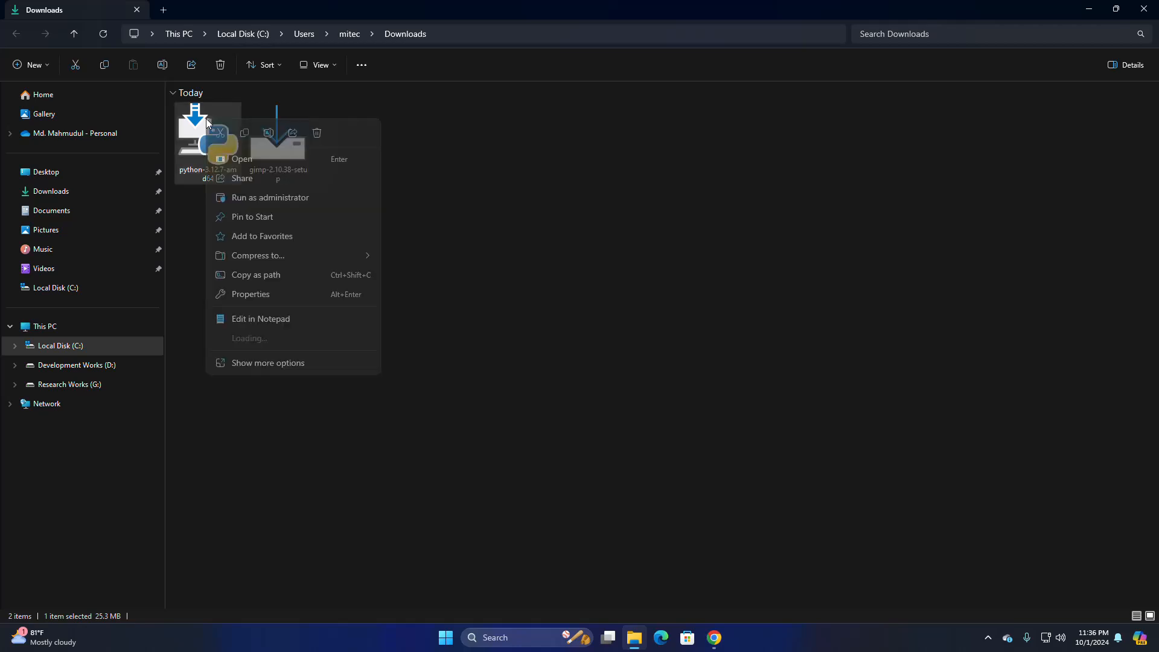
pyautogui.click(241, 160)
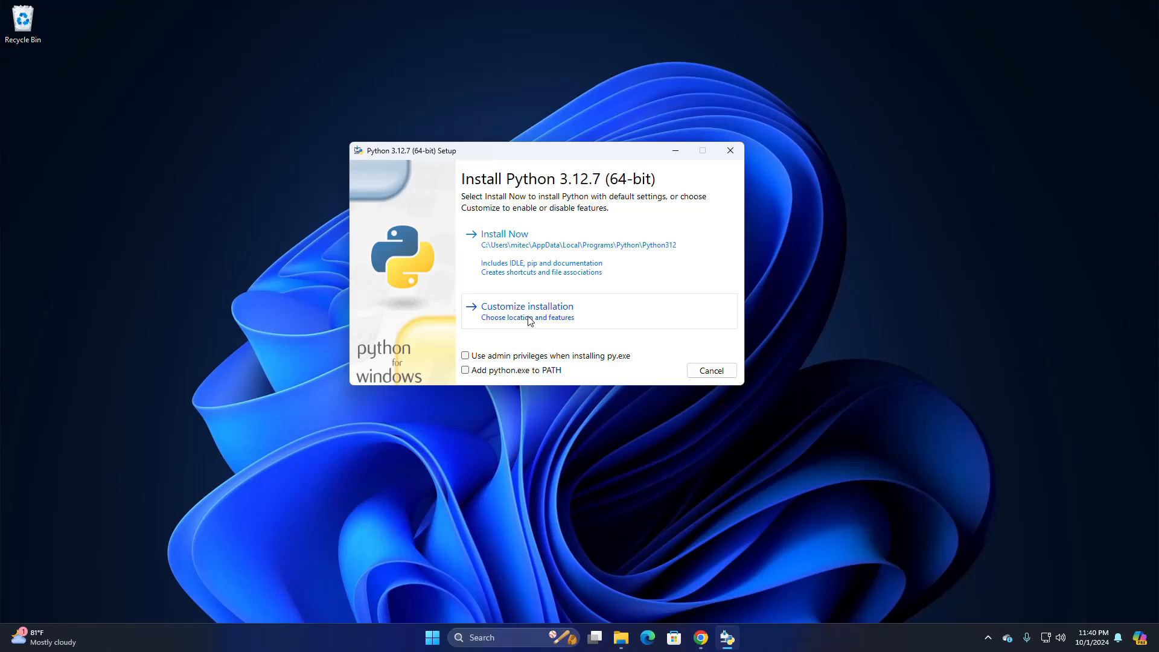
# Customize the installation with python.exe added to PATH and the py launcher for all users, and proceed to the advanced options
pyautogui.click(465, 370)
pyautogui.click(513, 321)
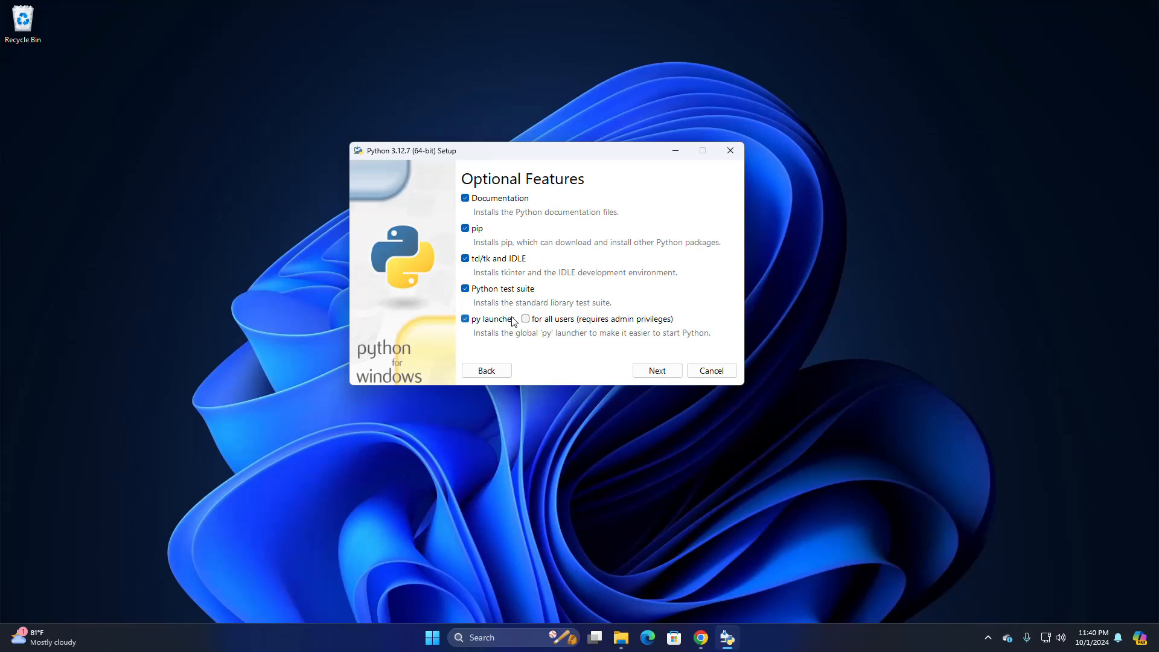
pyautogui.click(526, 319)
pyautogui.click(490, 370)
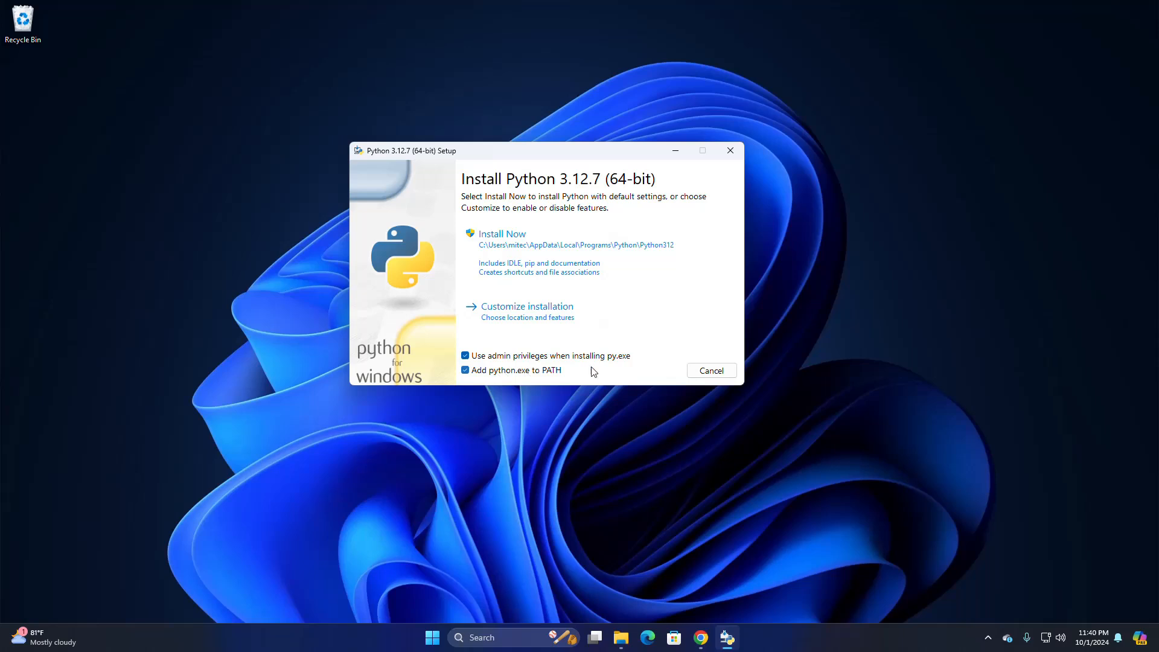
pyautogui.click(536, 321)
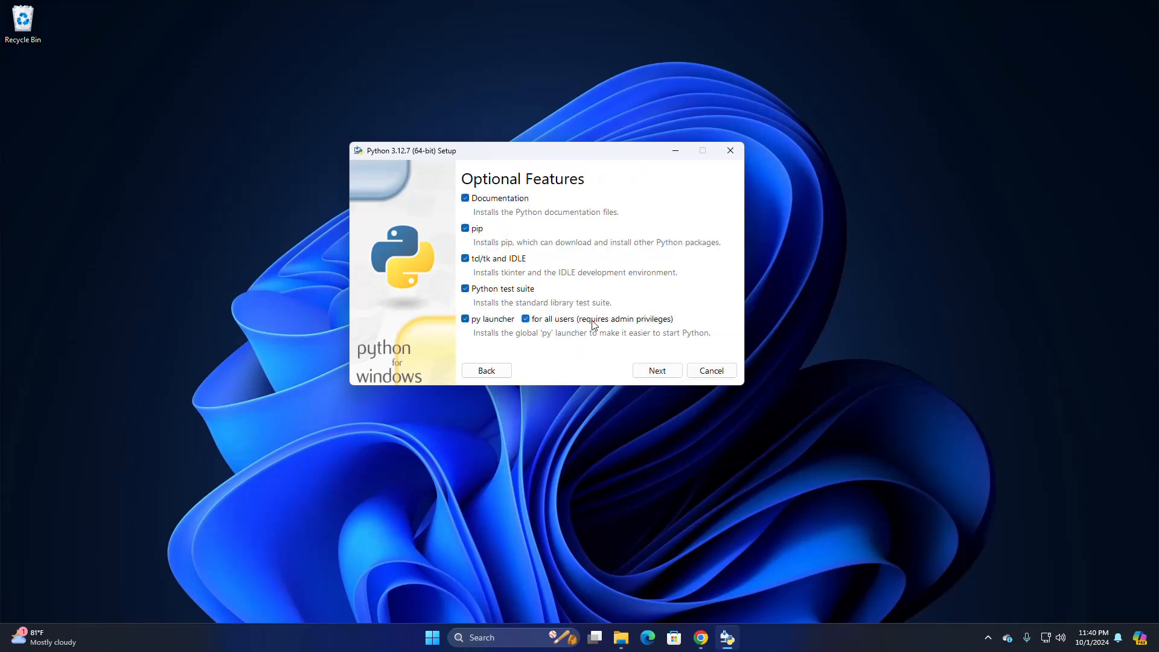
pyautogui.click(658, 371)
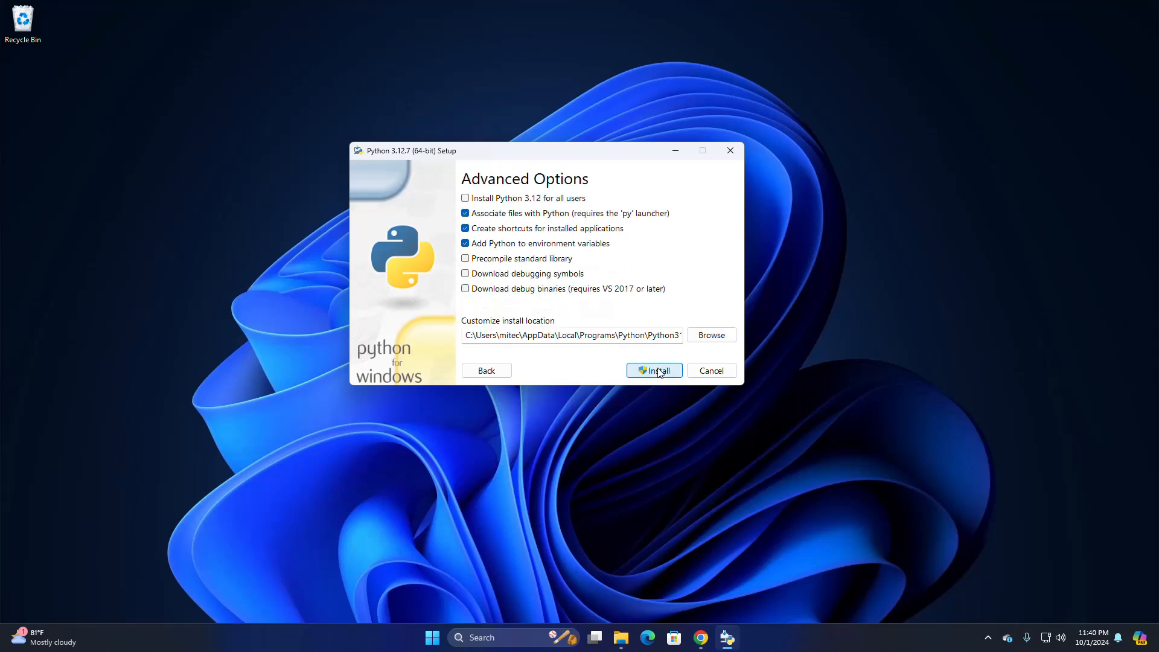
# Choose to install Python 3.12 for all users in C:\Program Files\Python312 and start the installation
pyautogui.click(465, 199)
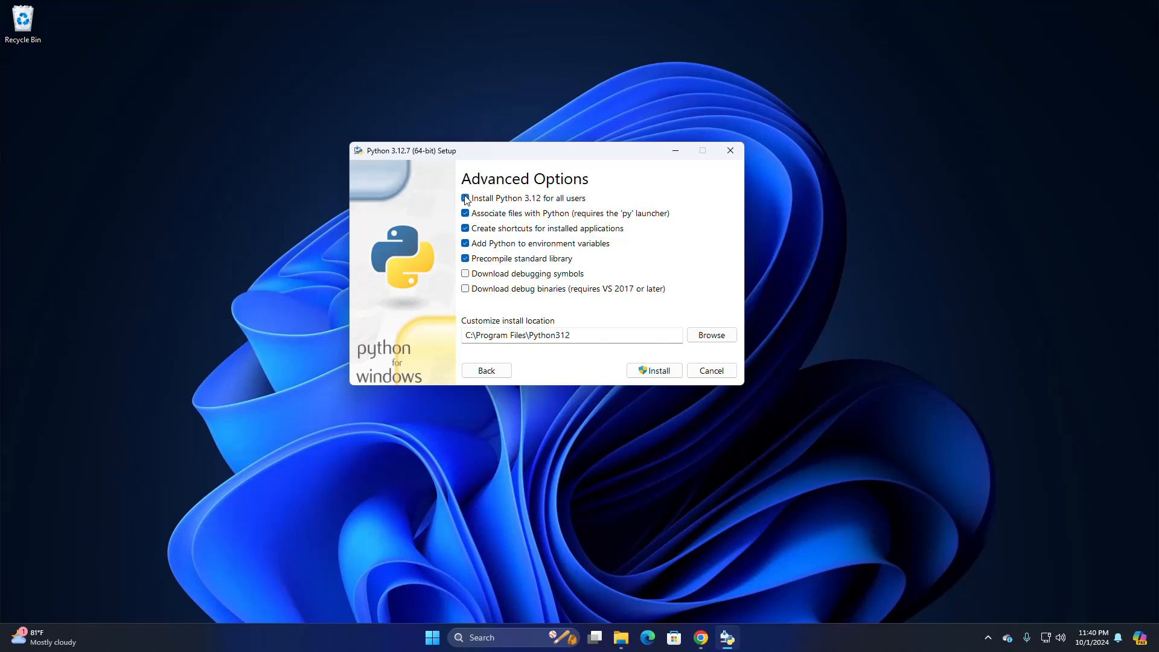
pyautogui.click(575, 335)
pyautogui.moveTo(576, 336); pyautogui.dragTo(439, 335)
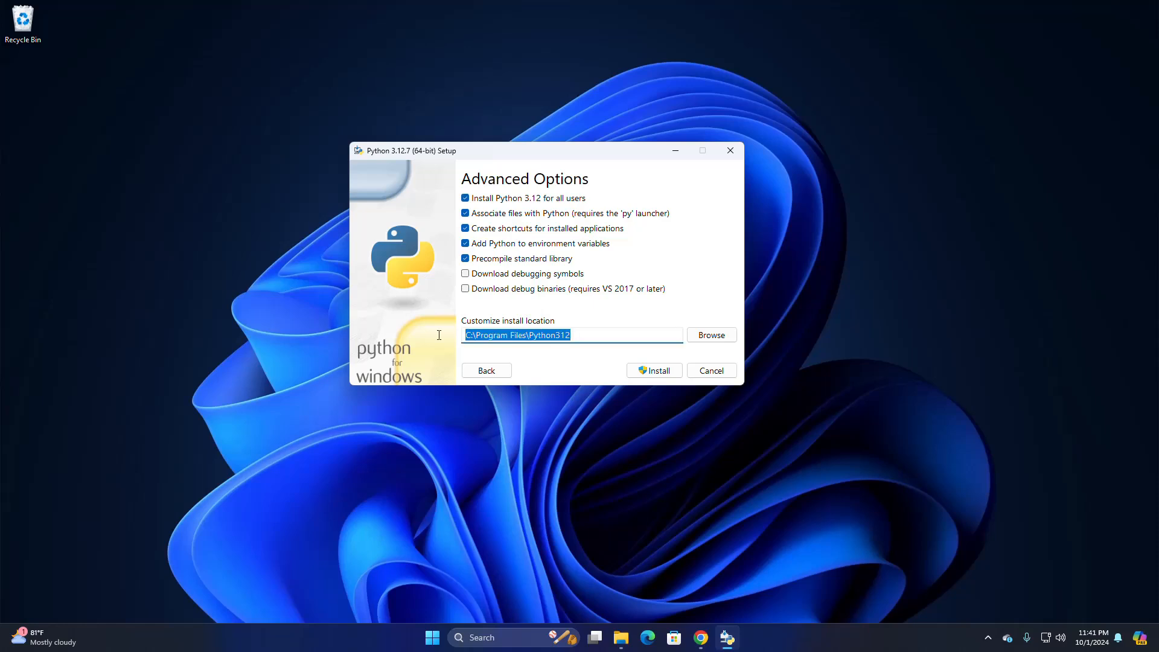
pyautogui.click(579, 337)
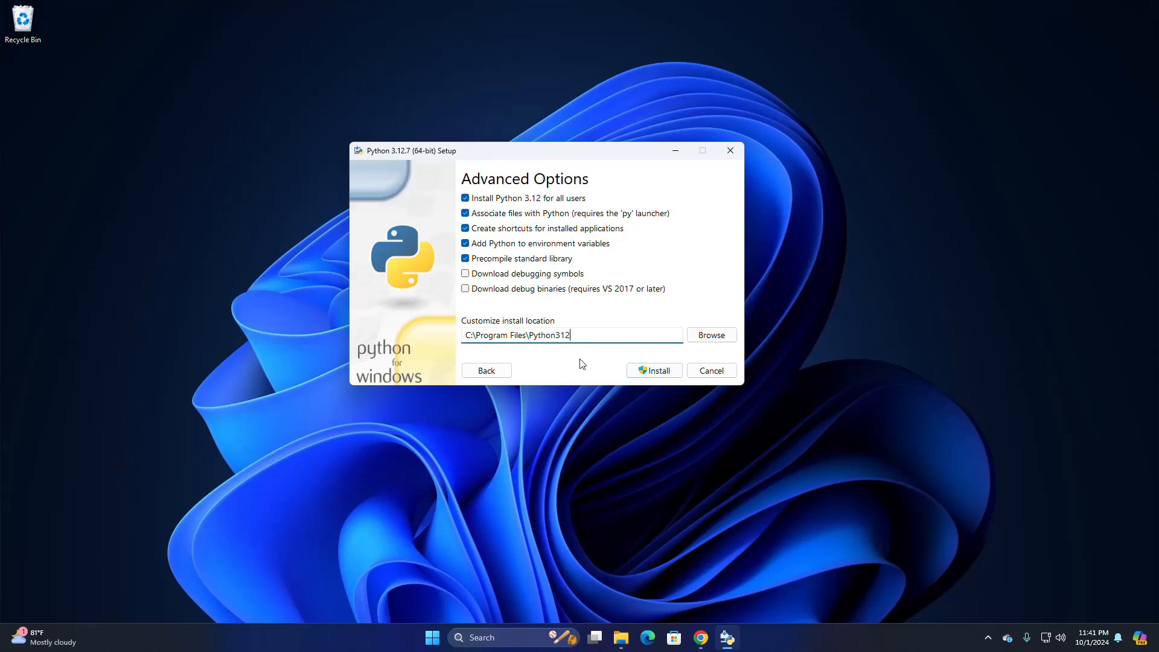
pyautogui.click(658, 370)
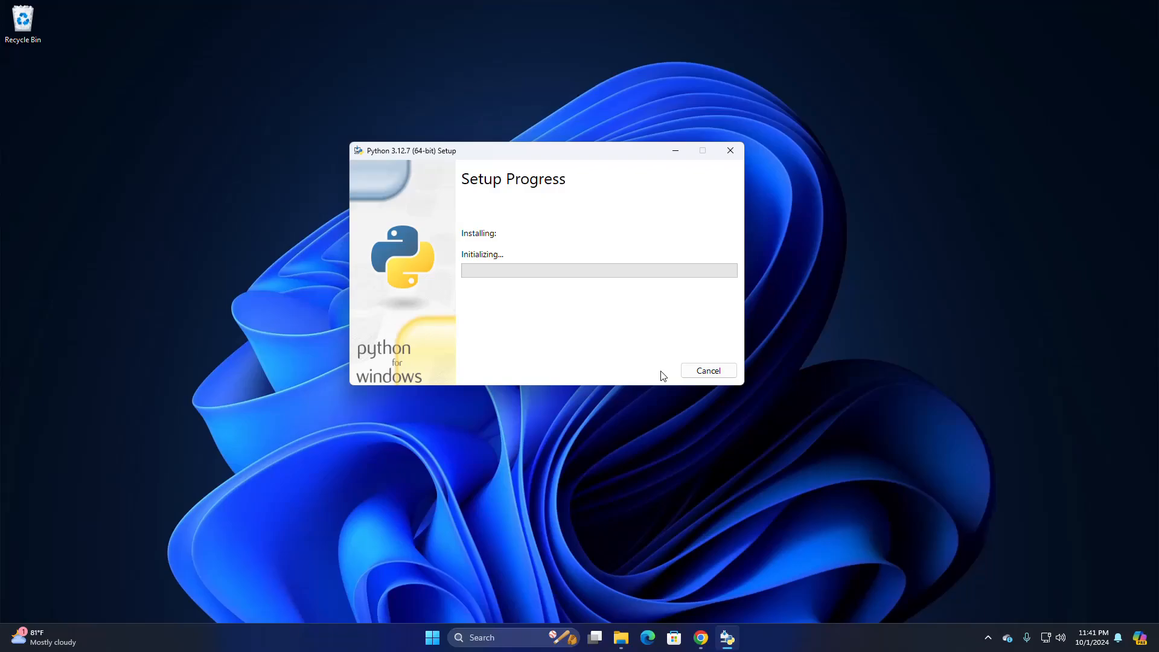
pyautogui.click(511, 420)
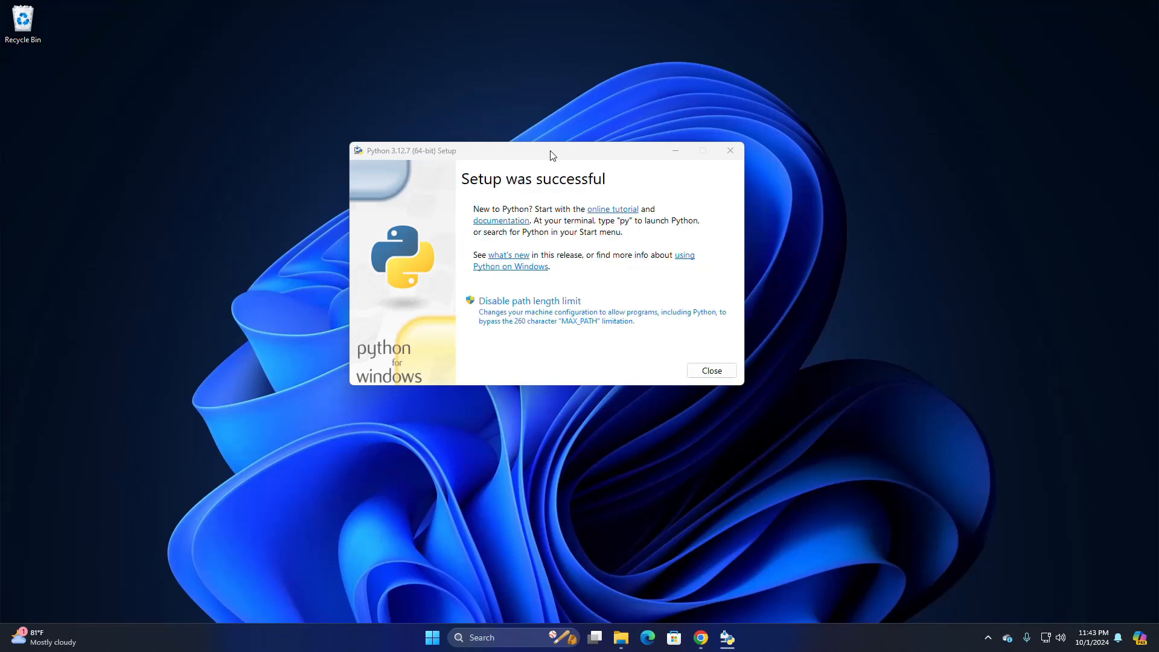
# Disable the path length limit and close the Python setup
pyautogui.click(545, 309)
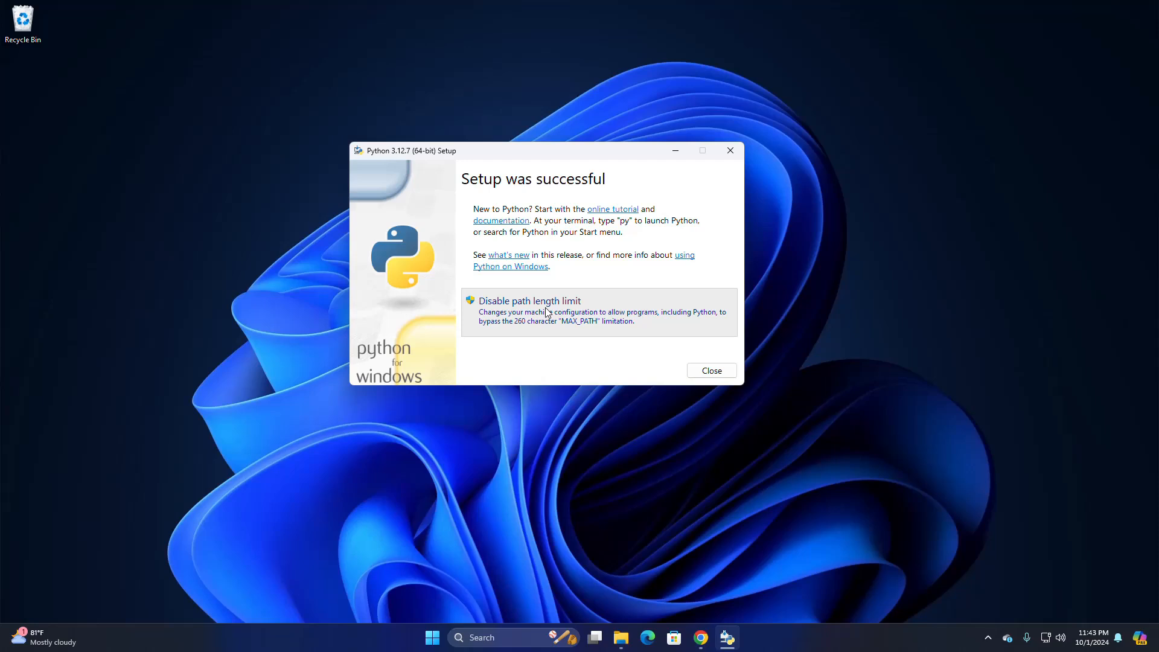
pyautogui.click(545, 306)
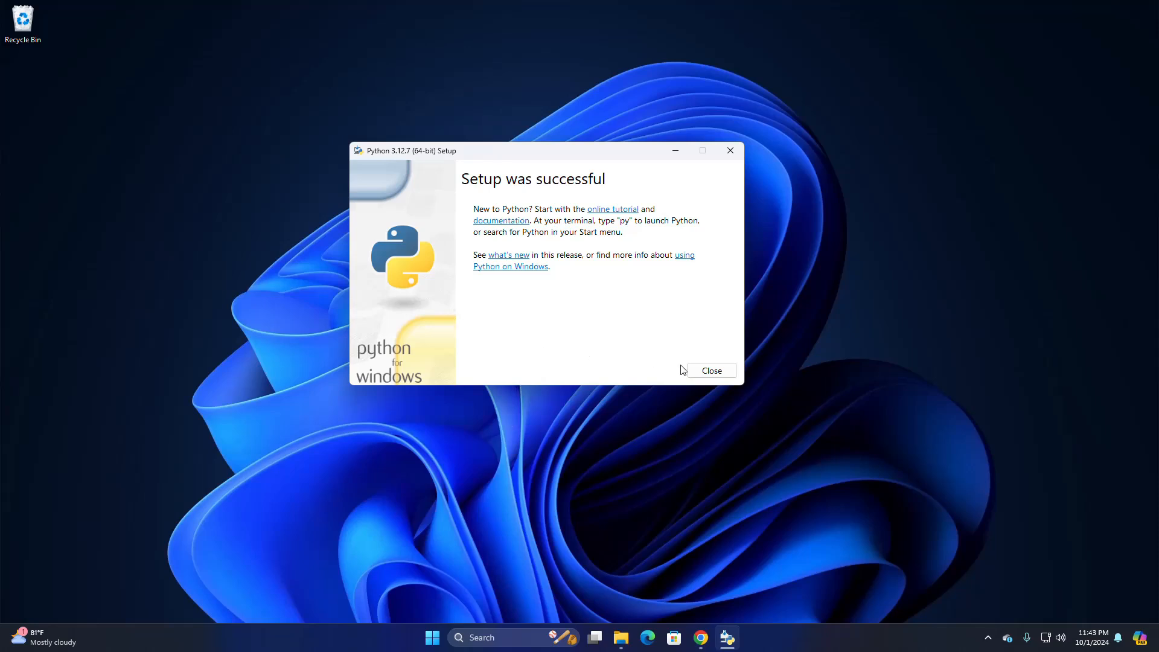
pyautogui.click(700, 370)
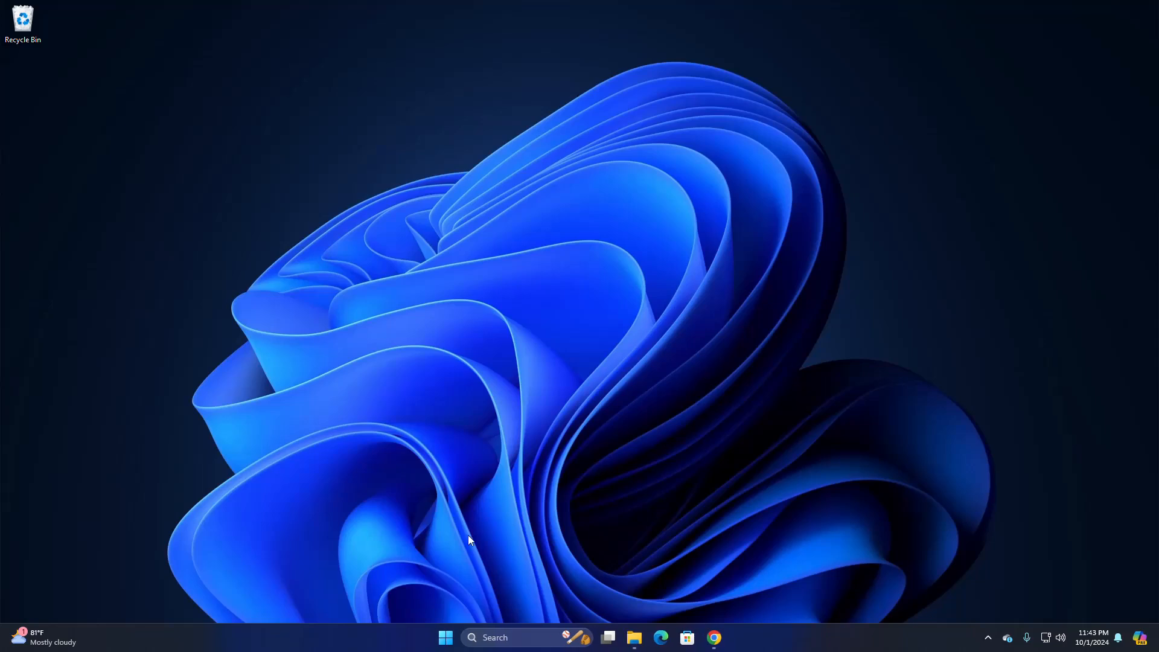
# Open Command Prompt and check the installed Python version with py --version
pyautogui.click(448, 638)
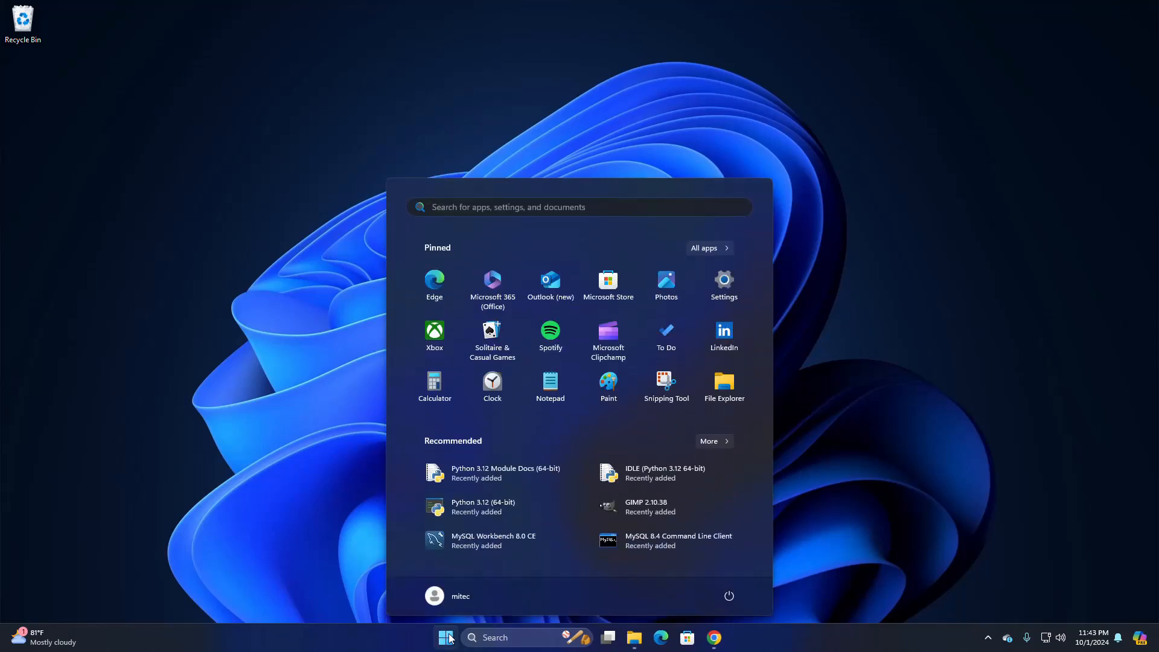
pyautogui.write('cmd')
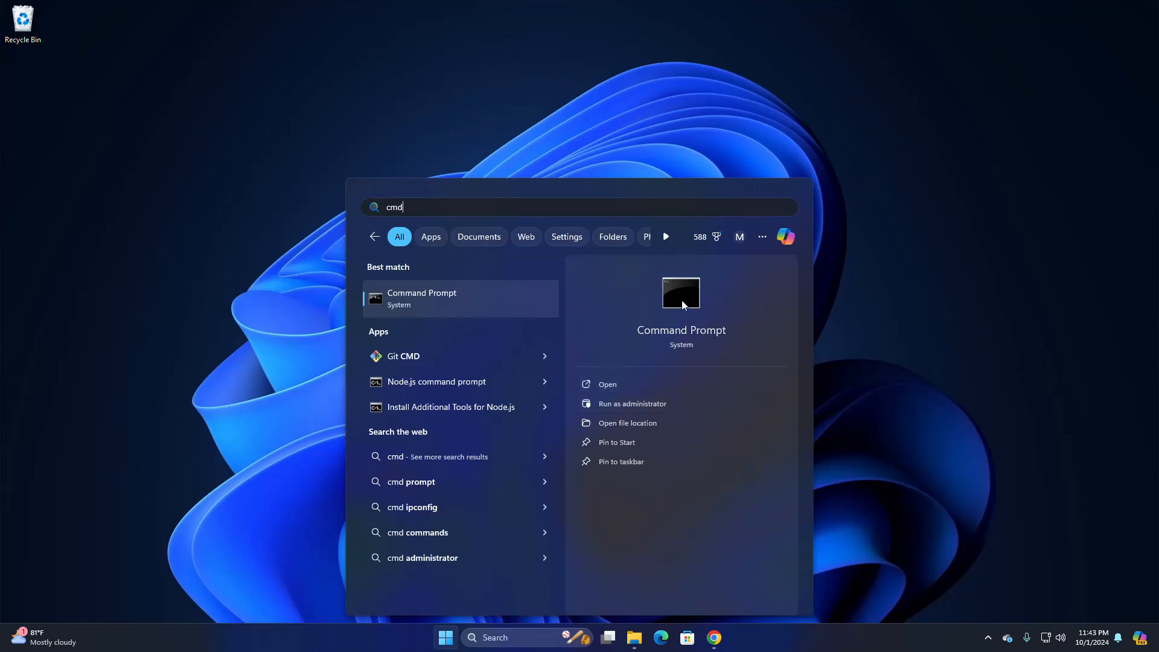
pyautogui.click(681, 300)
pyautogui.click(752, 141)
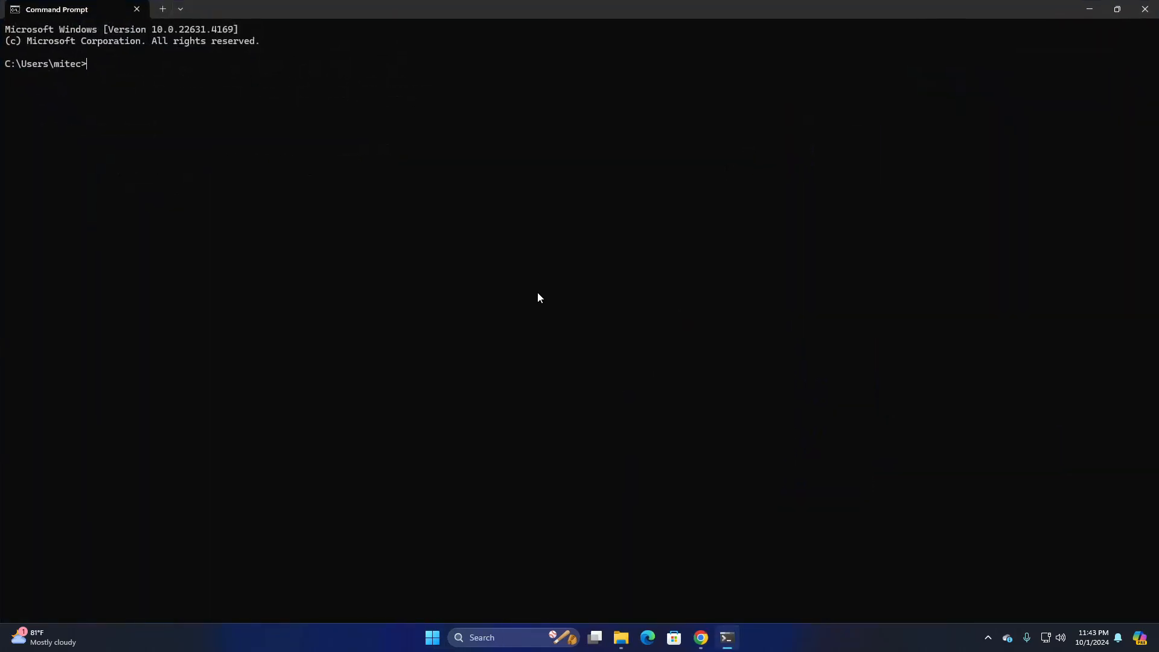
pyautogui.write('py --version')
pyautogui.press('Return')
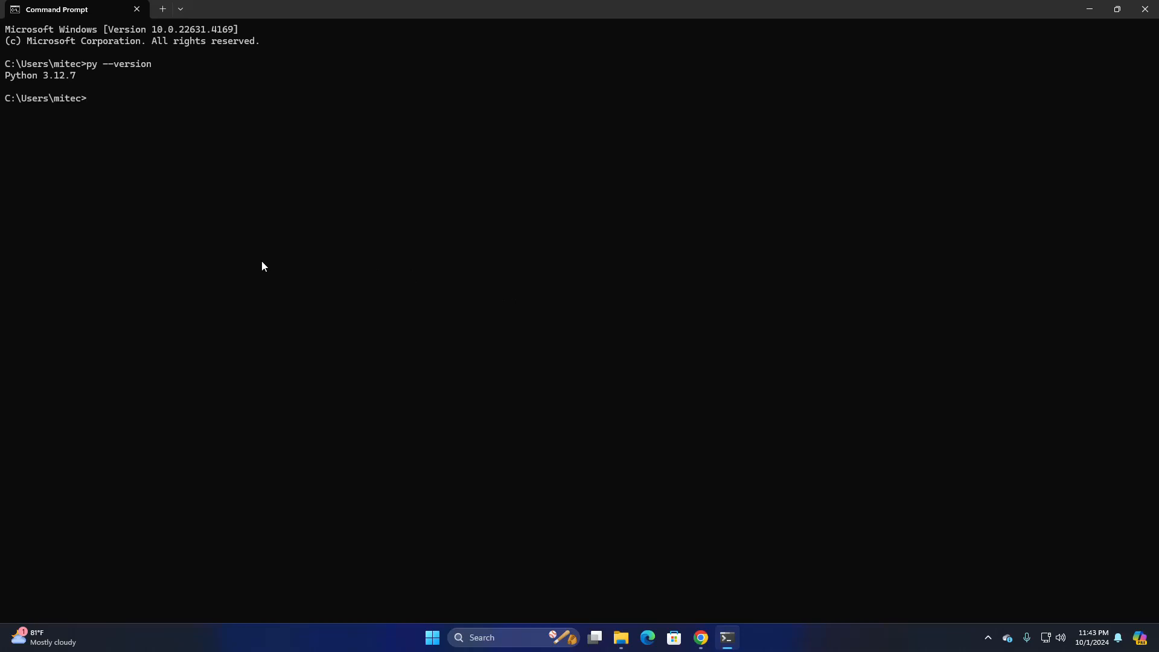
# Start the interactive Python interpreter with the py command
pyautogui.scroll(5, 174, 198)
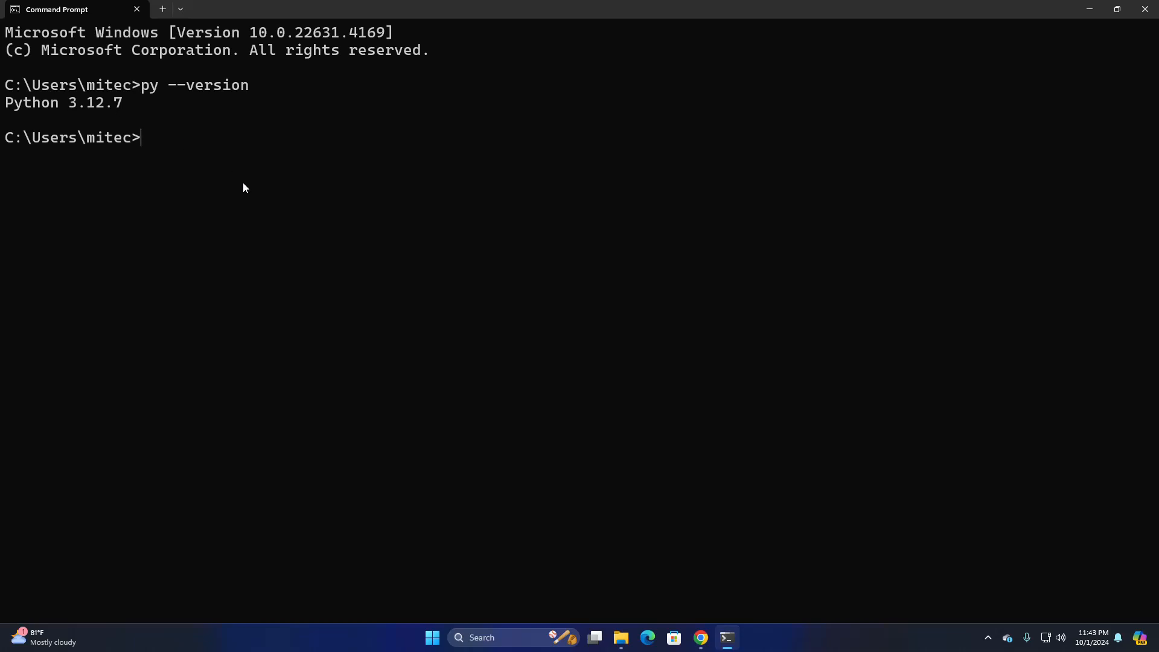
pyautogui.write('py')
pyautogui.press('Return')
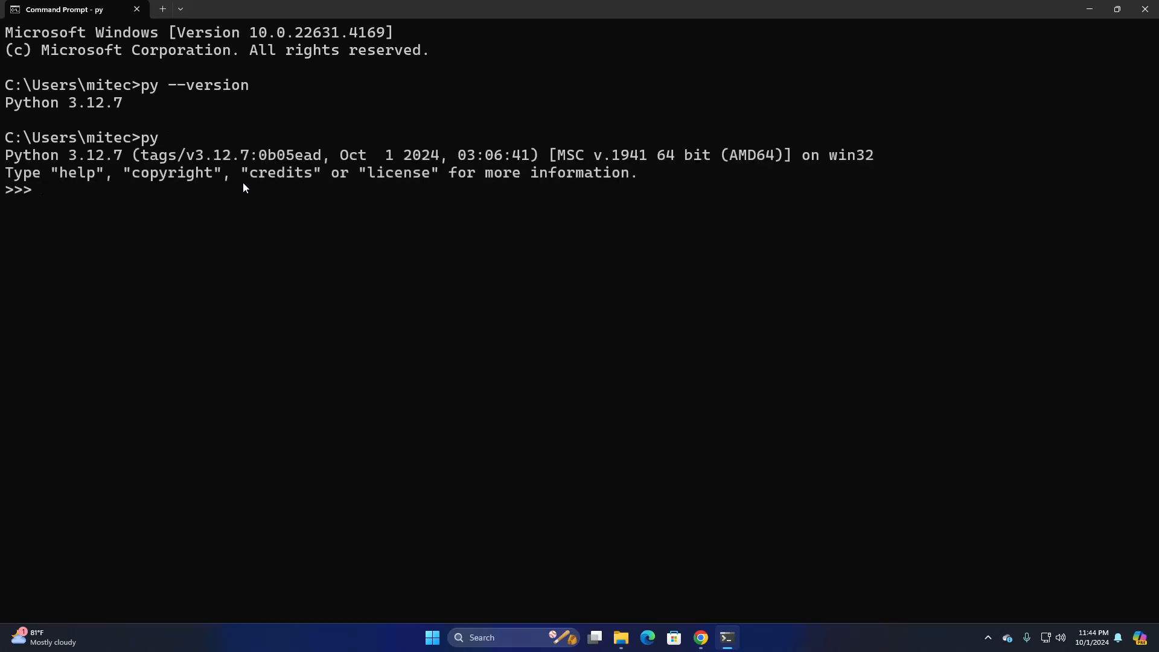
# Run print("Hello Python Developer") in the interactive Python interpreter
pyautogui.write('print("HE")')
pyautogui.press('Left')
pyautogui.write('""')
pyautogui.press('Left')
pyautogui.write('HEllo')
pyautogui.press('BackSpace')
pyautogui.press('BackSpace')
pyautogui.press('BackSpace')
pyautogui.press('BackSpace')
pyautogui.write('ello Python Developer')
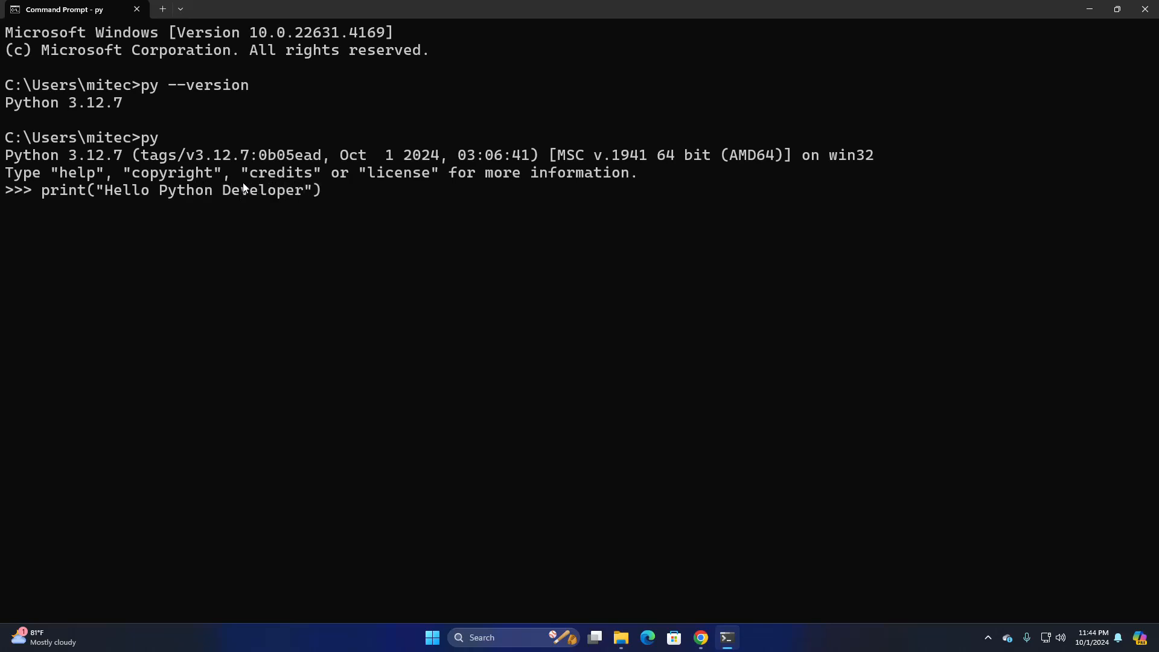
pyautogui.press('Return')
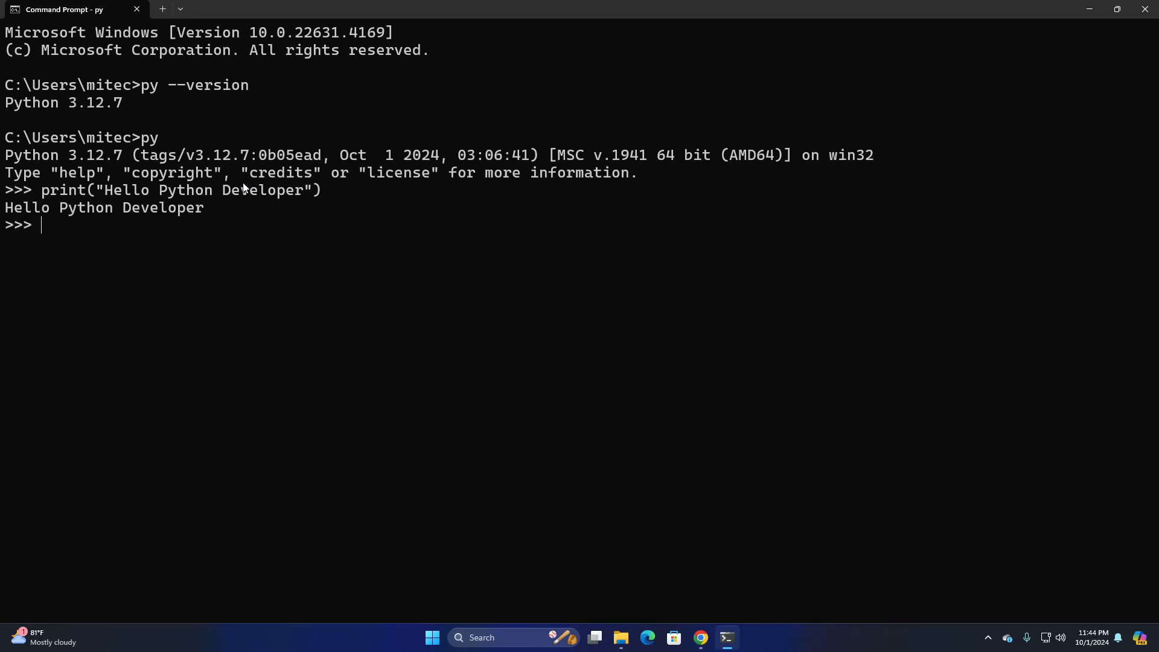
# Leave the Python interpreter with exit() and return to the command line
pyautogui.write('exit')
pyautogui.press('Return')
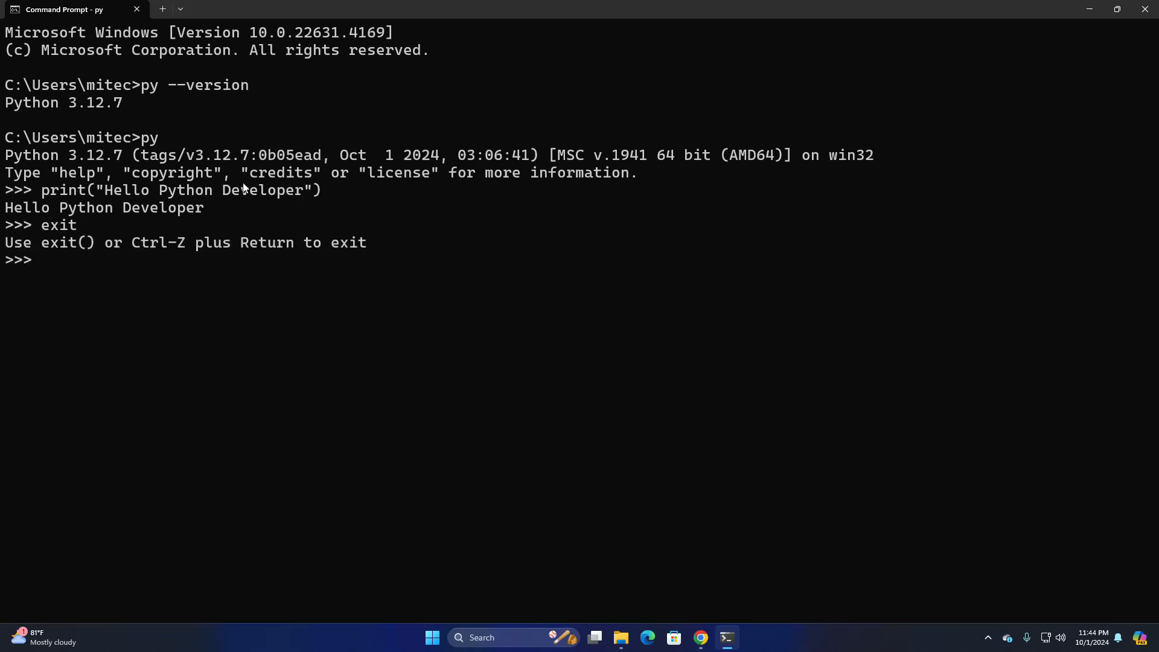
pyautogui.write('exit()')
pyautogui.press('Return')
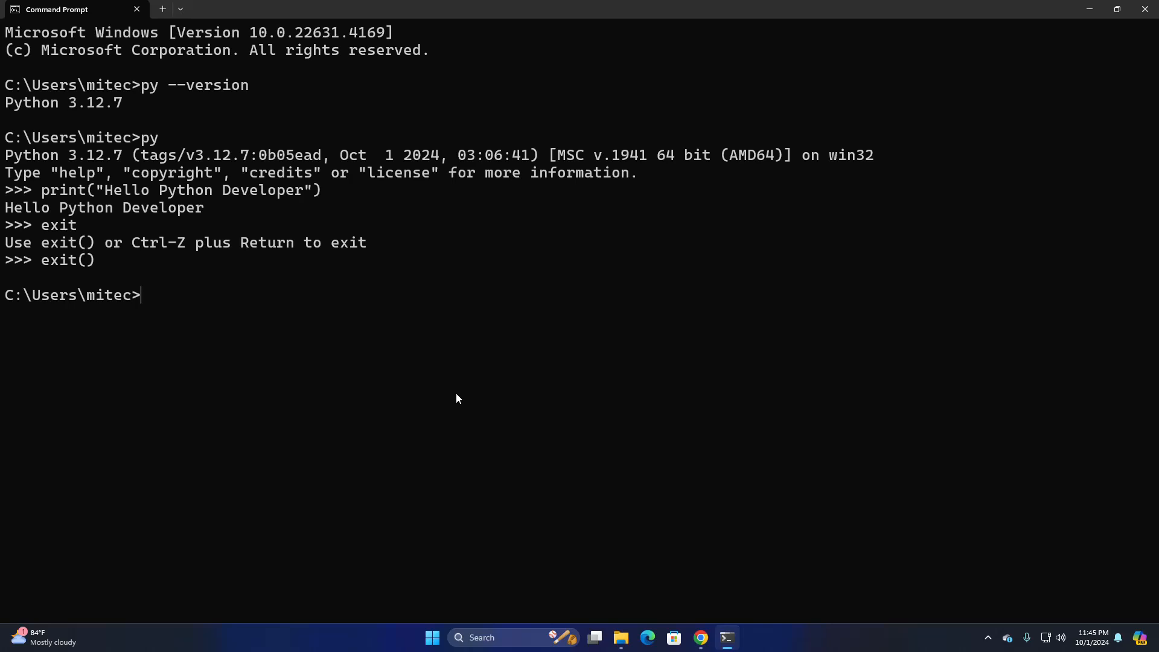
# Open IDLE (Python 3.12 64-bit) and maximize its shell window
pyautogui.click(433, 637)
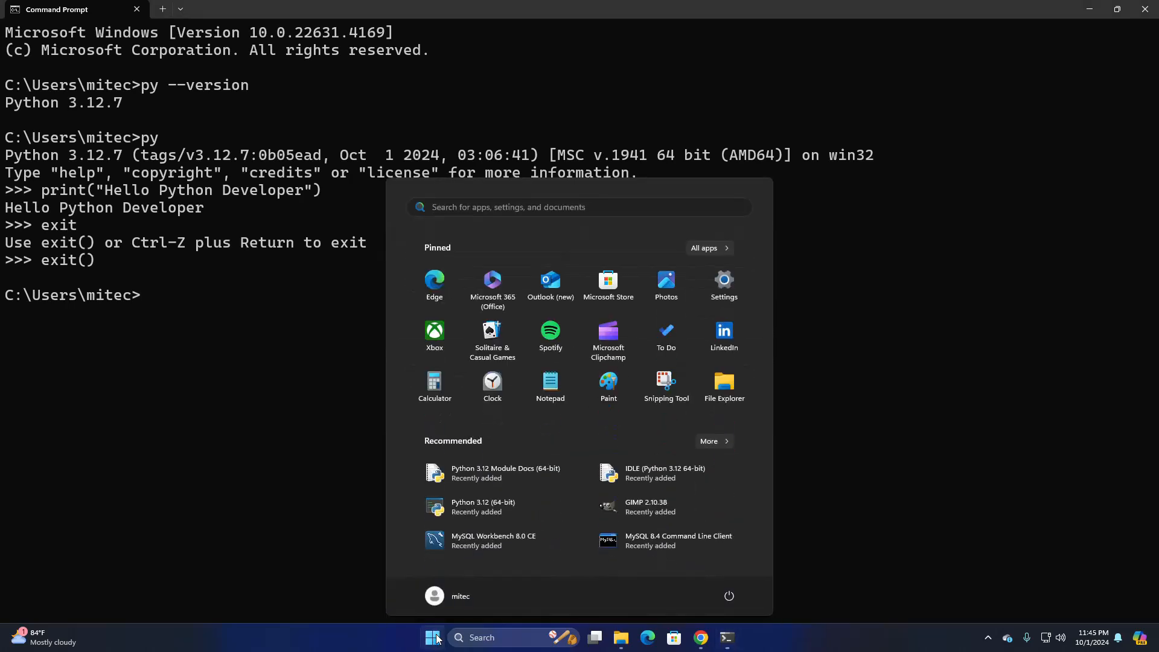
pyautogui.click(665, 471)
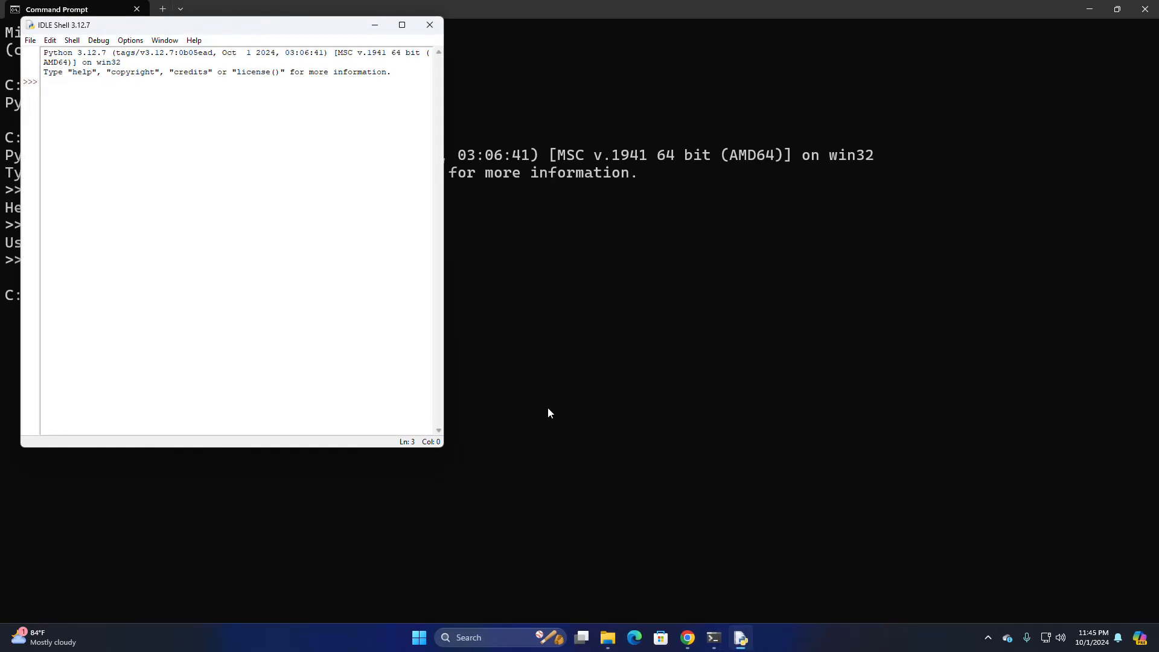
pyautogui.doubleClick(404, 23)
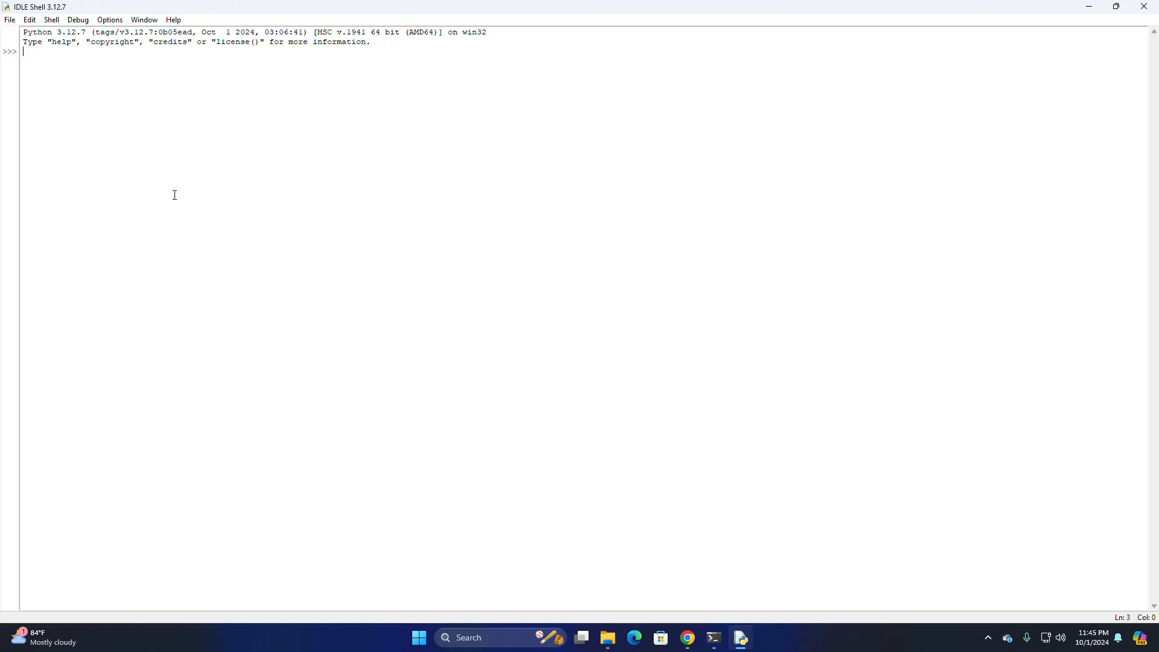
# Run print("Python Shell") in the IDLE shell
pyautogui.write('print')
pyautogui.write('()')
pyautogui.write('""')
pyautogui.write('Python ')
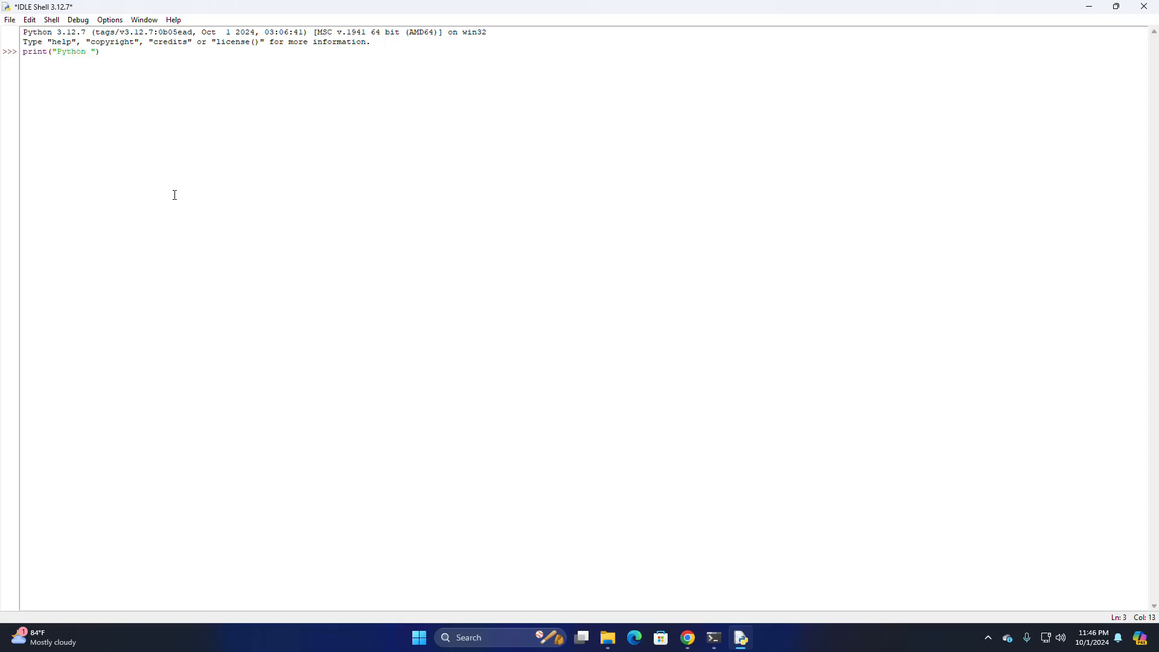
pyautogui.write('Shell')
pyautogui.press('Return')
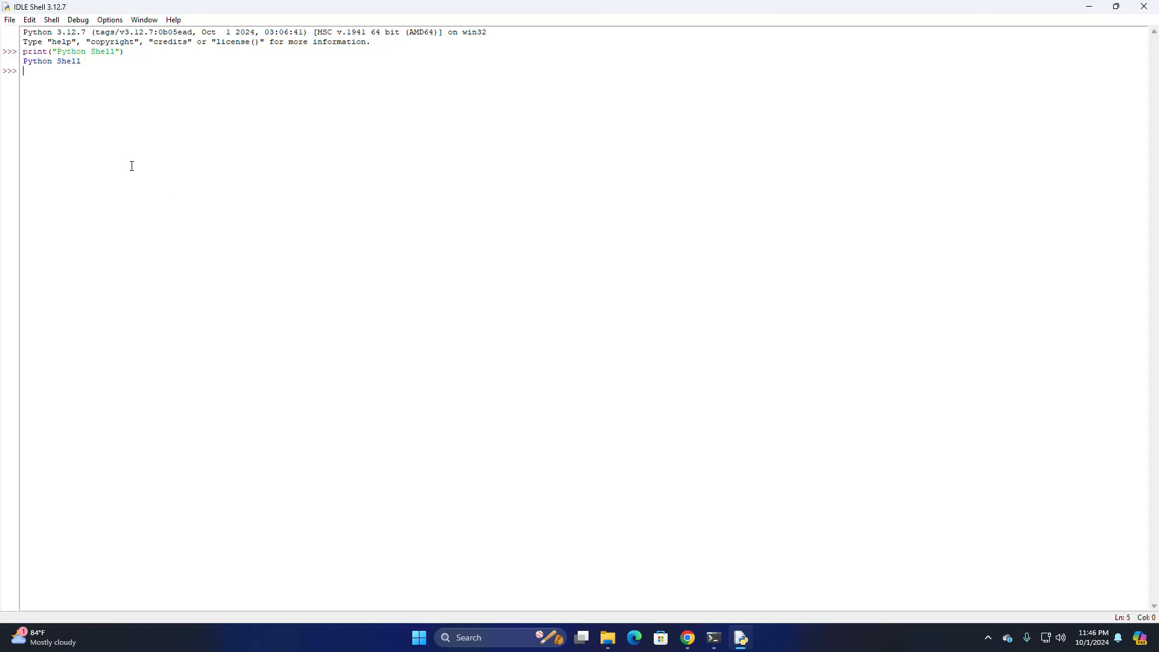
# Create a new Python file from the IDLE shell and save it on the Desktop as app
pyautogui.click(10, 20)
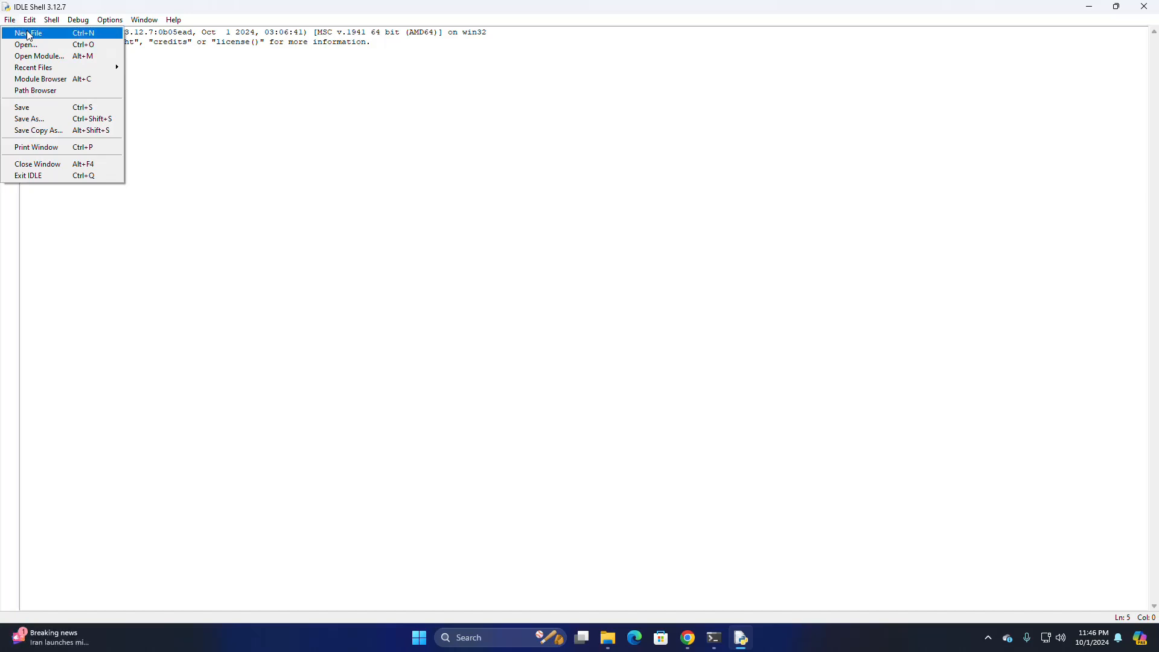
pyautogui.click(28, 34)
pyautogui.moveTo(270, 47); pyautogui.dragTo(479, 149)
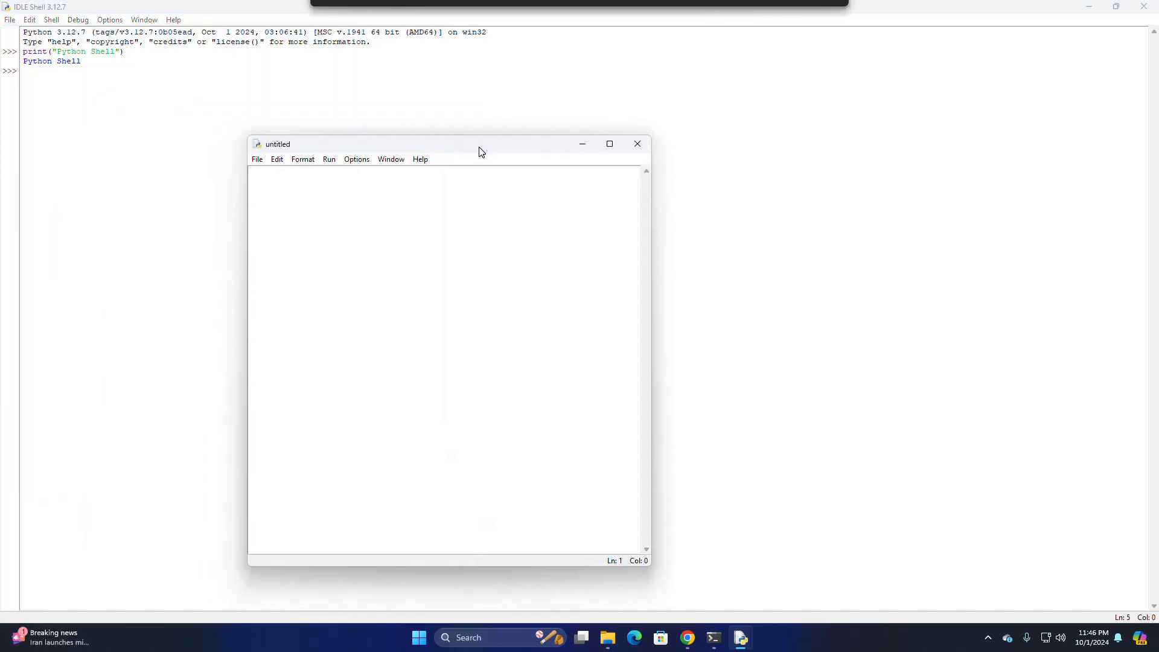
pyautogui.hotkey('ctrl', 's')
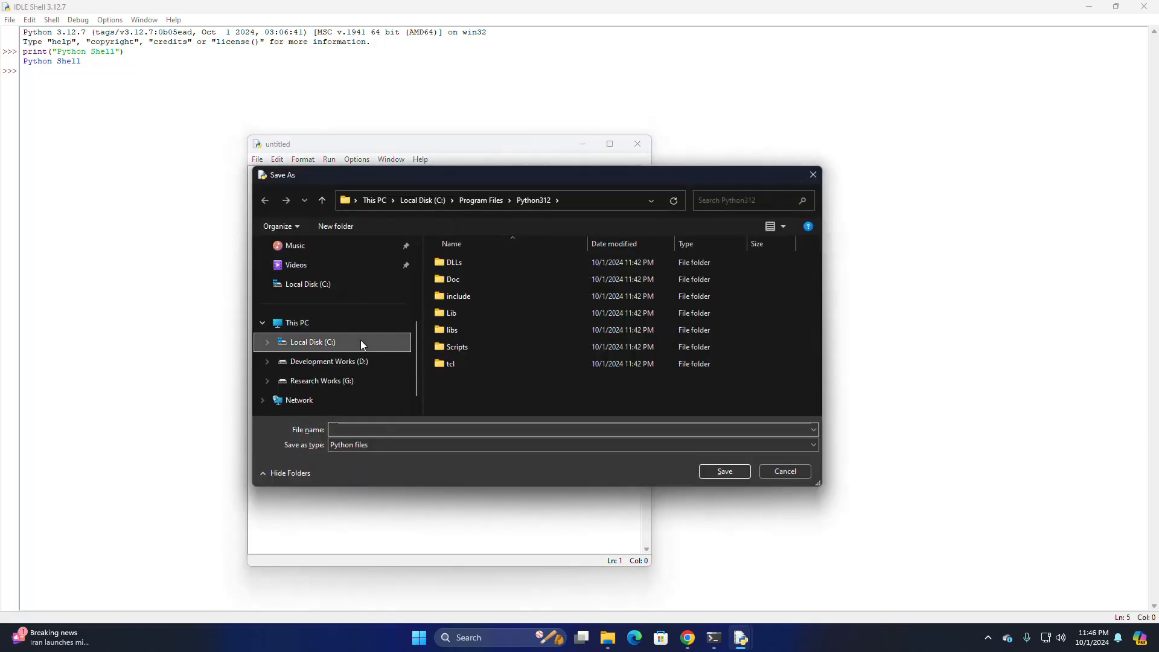
pyautogui.scroll(3, 360, 343)
pyautogui.click(311, 328)
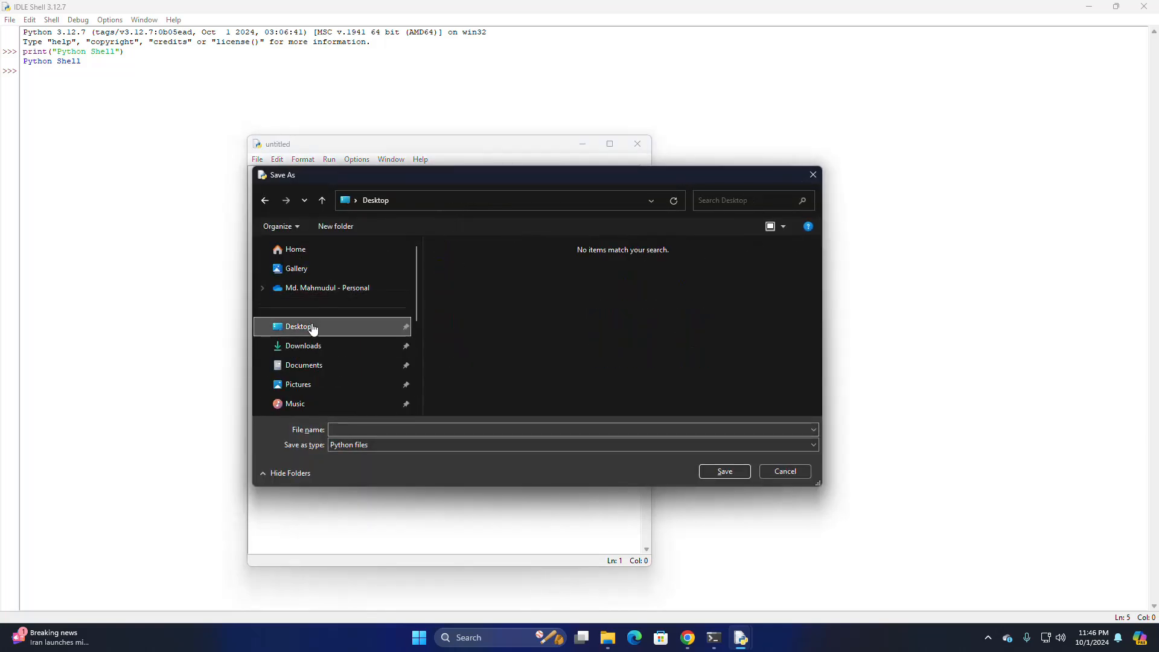
pyautogui.click(349, 428)
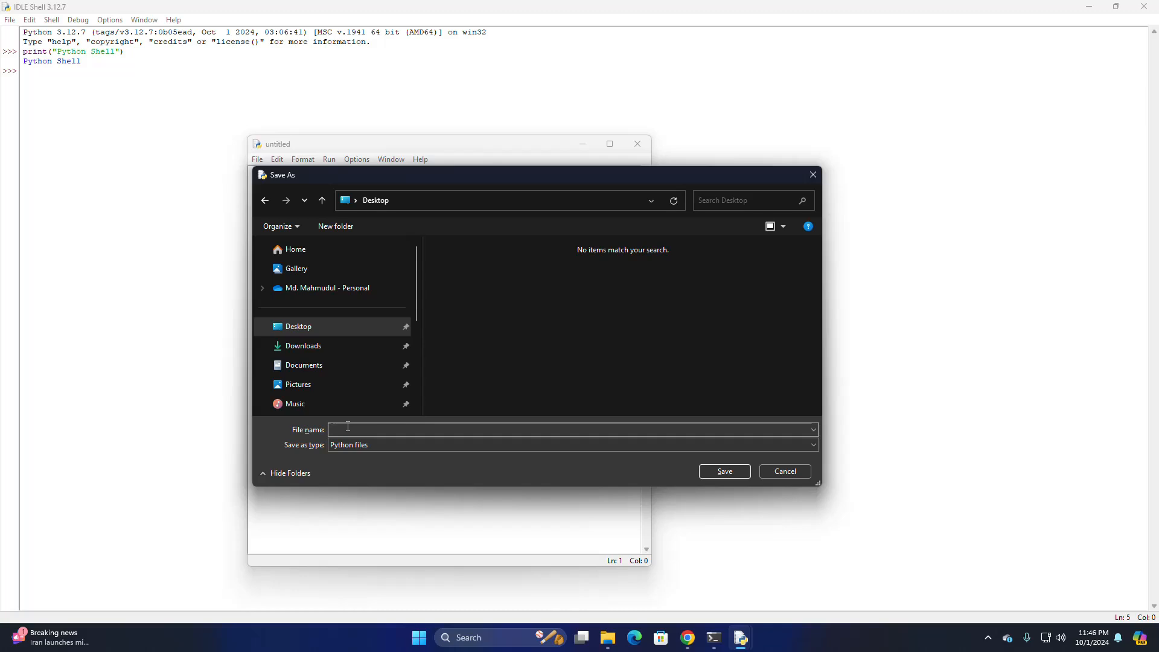
pyautogui.write('app')
pyautogui.click(726, 470)
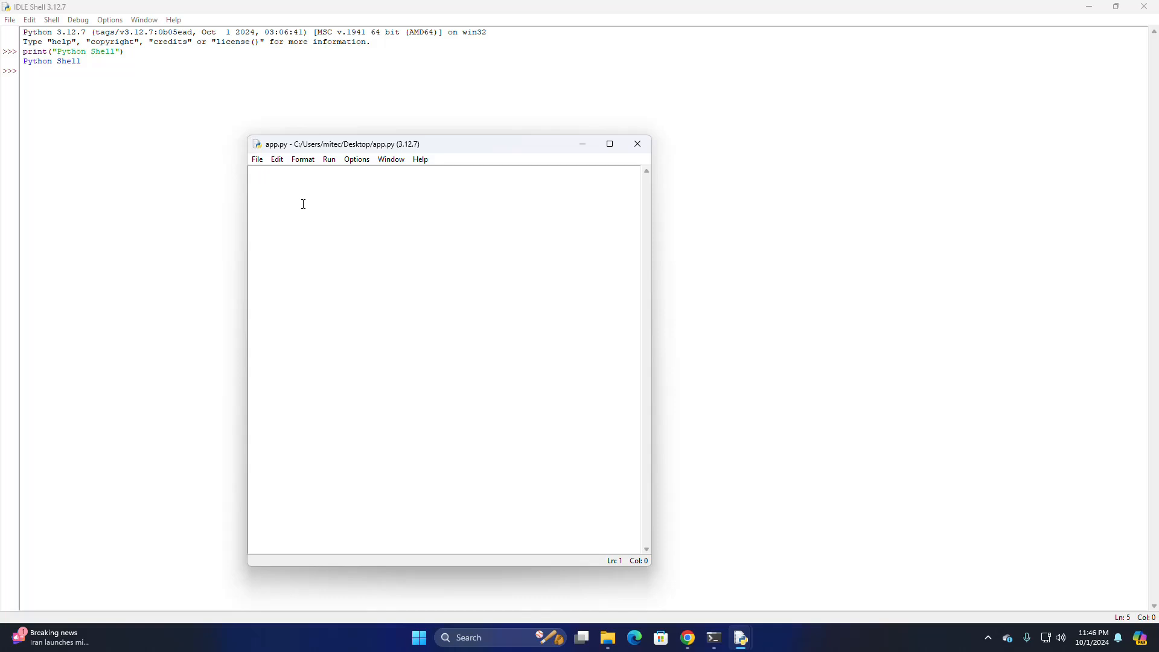
# Write print(23+23) in app.py and save the file
pyautogui.write('prin')
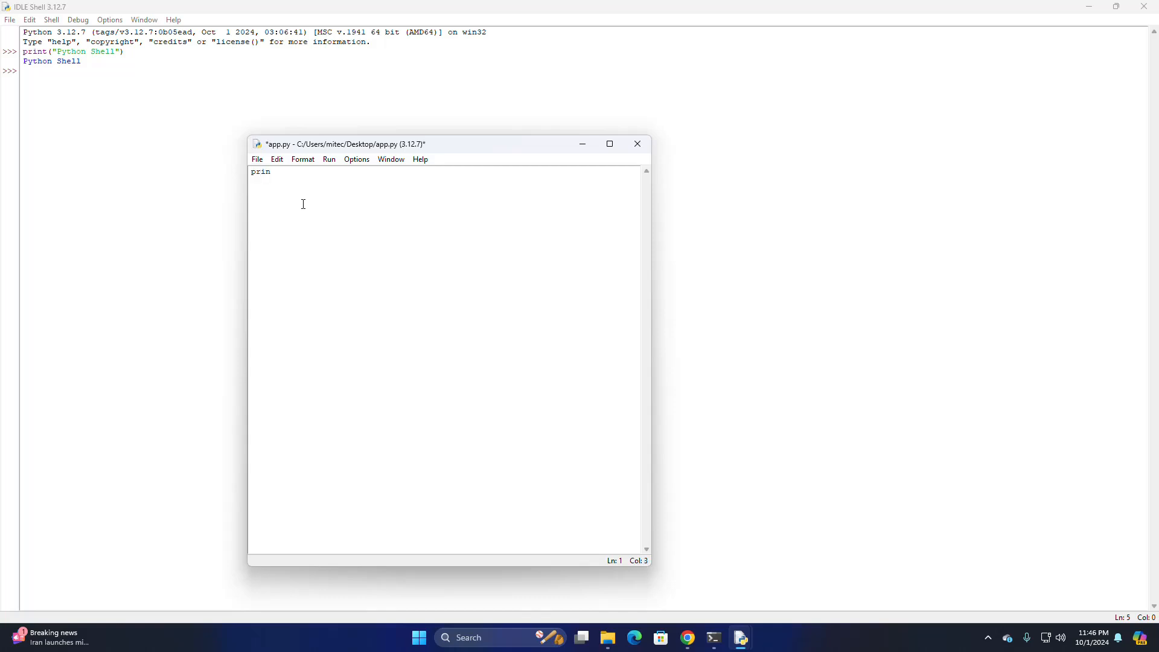
pyautogui.write('t(')
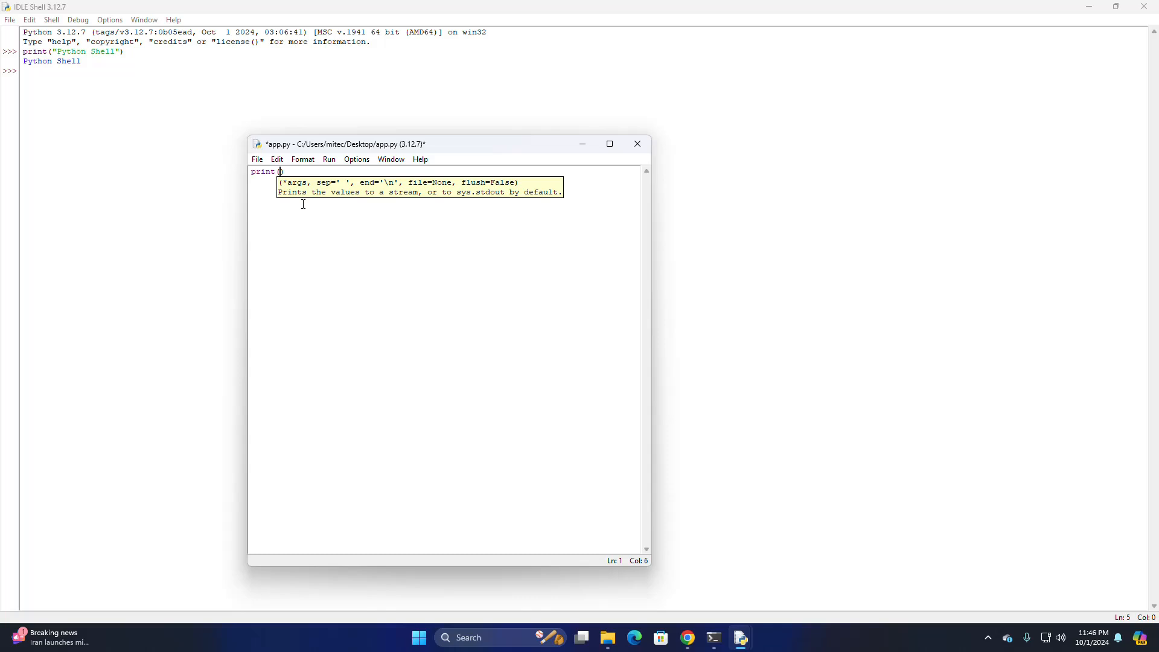
pyautogui.write('23+23')
pyautogui.press('Return')
pyautogui.hotkey('ctrl', 's')
pyautogui.click(320, 171)
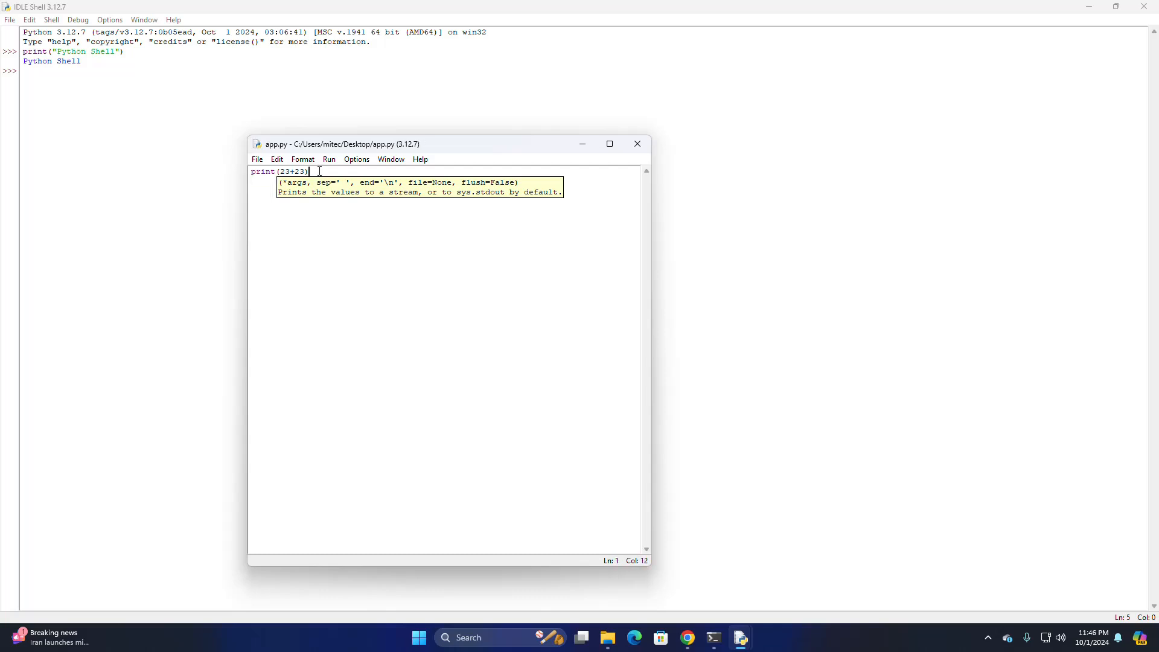
# Run app.py as a module and check its output in the IDLE shell
pyautogui.click(330, 160)
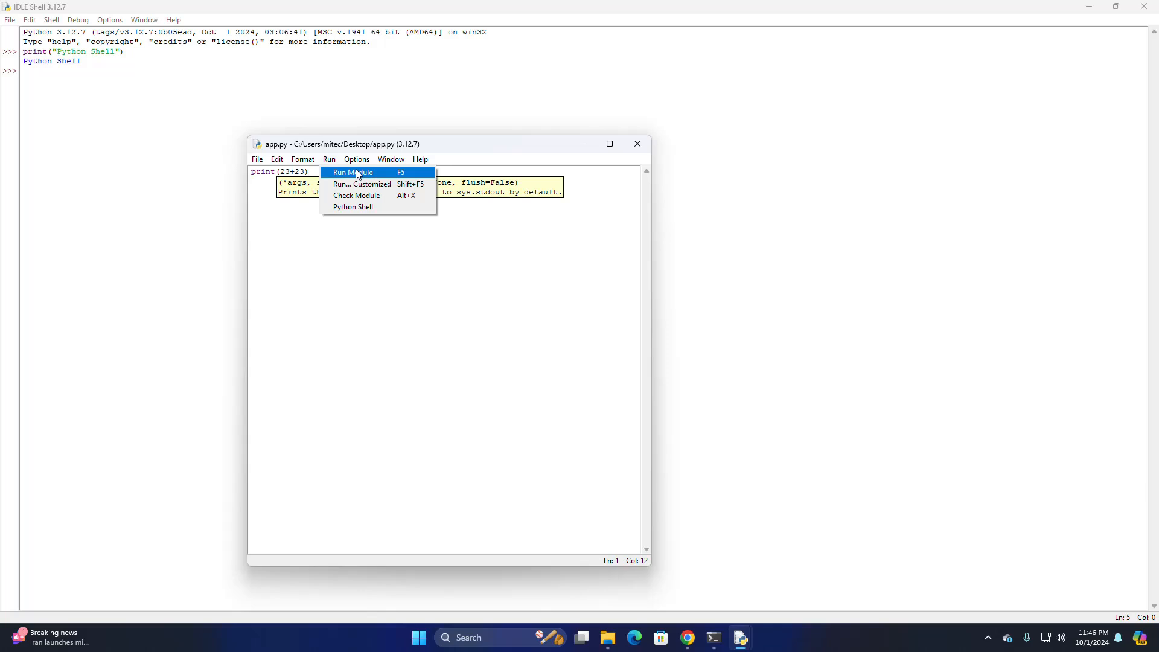
pyautogui.click(358, 173)
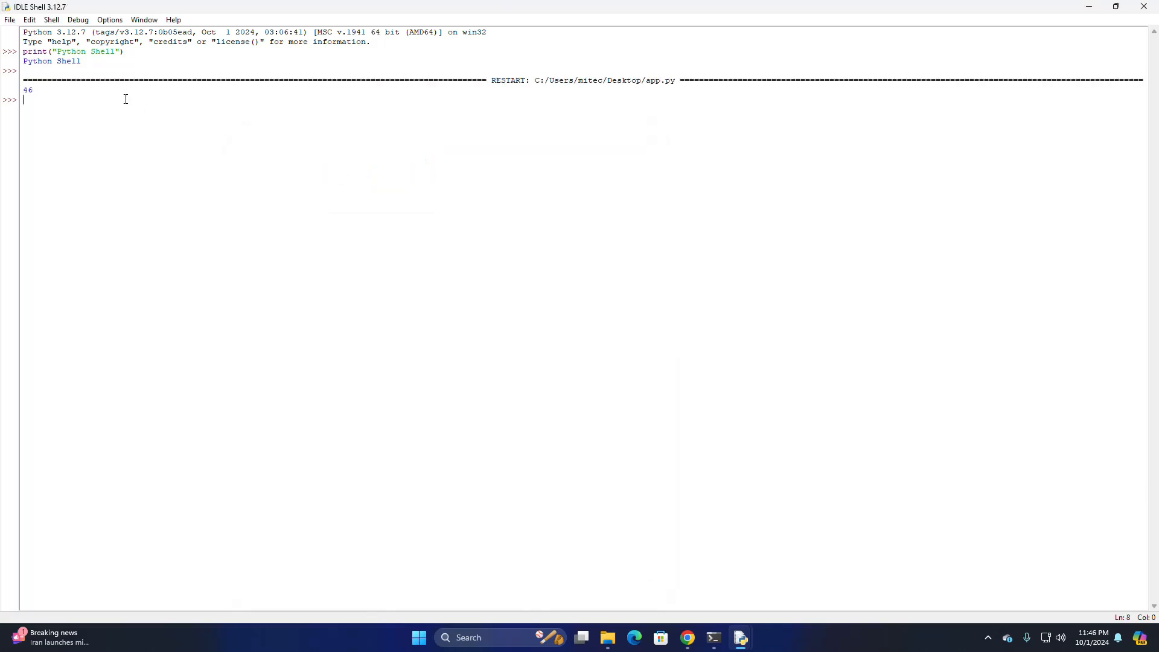
pyautogui.moveTo(34, 89); pyautogui.dragTo(24, 86)
pyautogui.click(24, 88)
# Minimize the IDLE shell, switch to Command Prompt, and list the contents of the Desktop folder after changing into it
pyautogui.click(1089, 8)
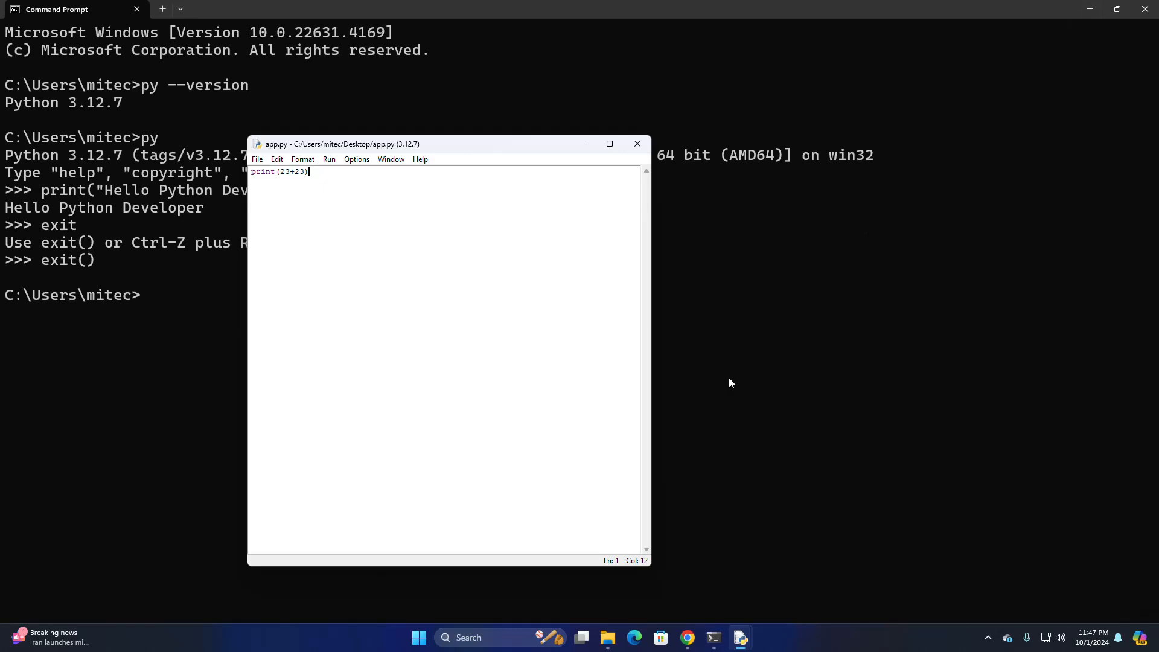
pyautogui.click(722, 444)
pyautogui.write('cd ')
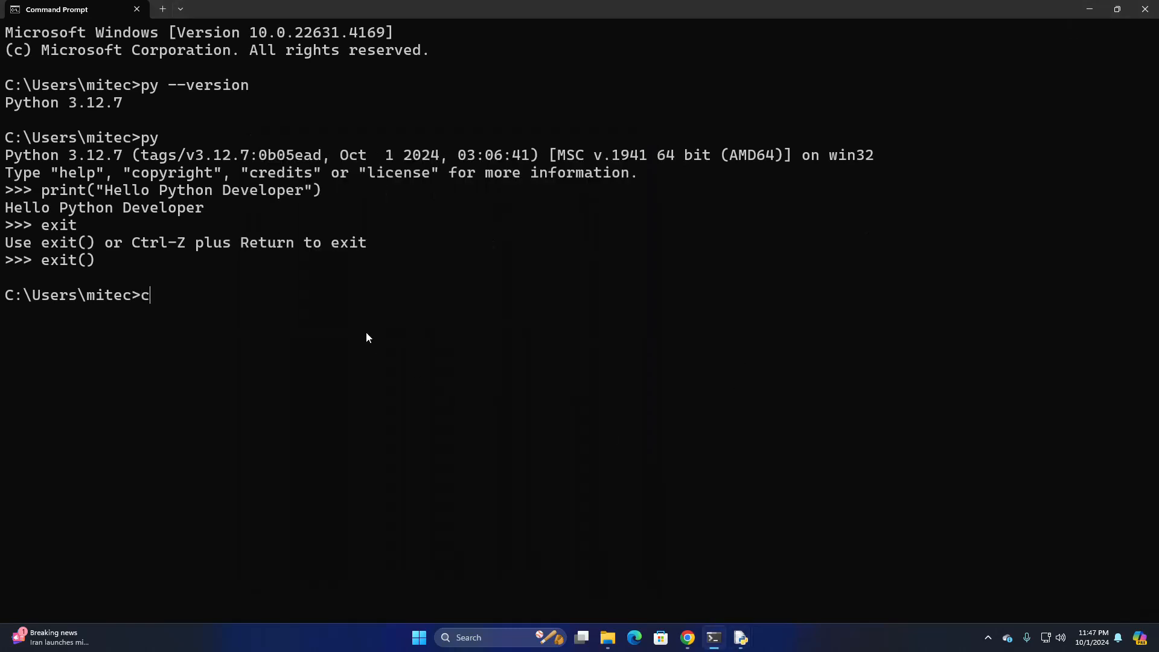
pyautogui.write('Desktop')
pyautogui.press('Return')
pyautogui.write('dir')
pyautogui.press('Return')
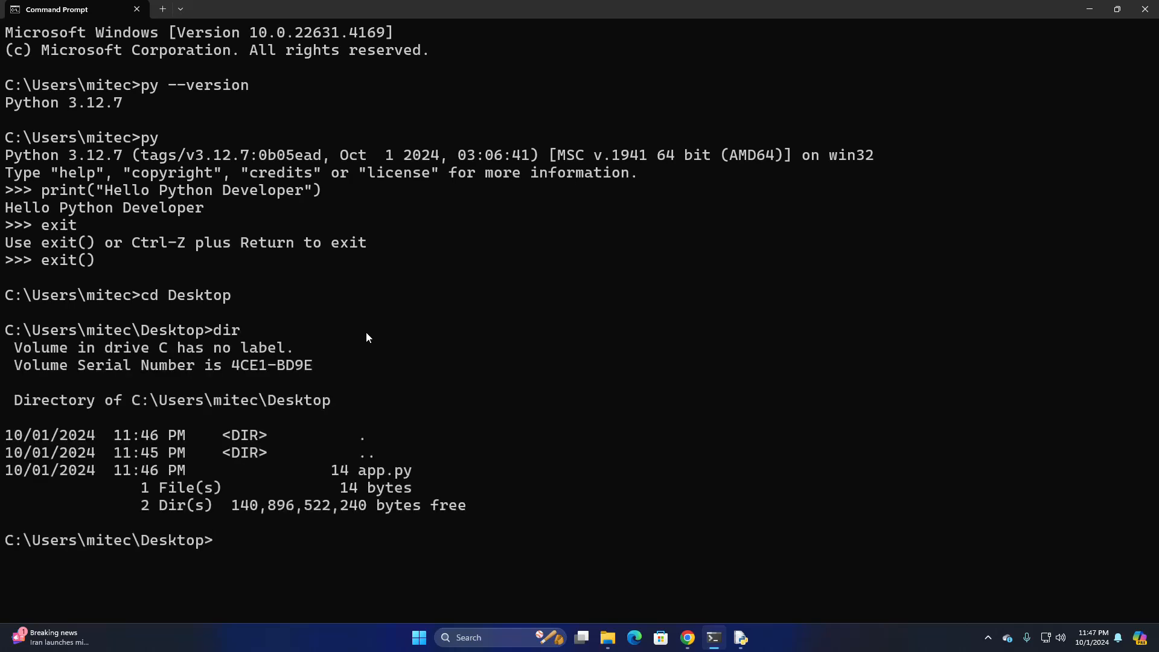
# Run app.py from the Desktop folder with the py command
pyautogui.write('py a')
pyautogui.press('Tab')
pyautogui.press('Return')
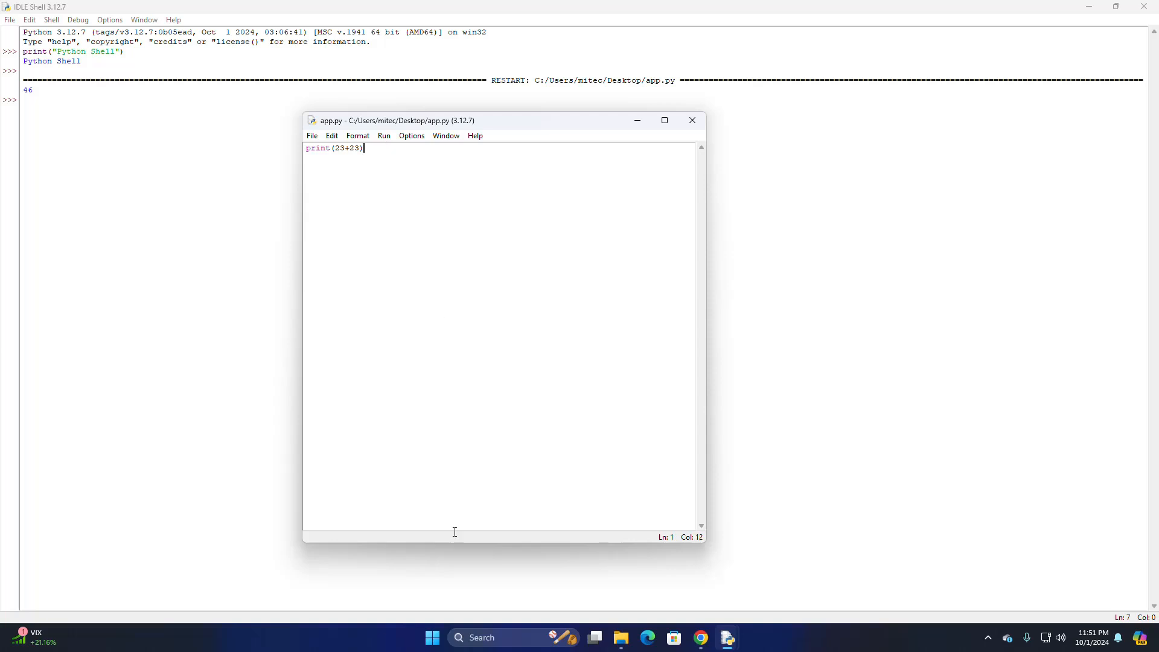
# Search Windows for "pyth" and launch the Python 3.12 (64-bit) app
pyautogui.click(432, 638)
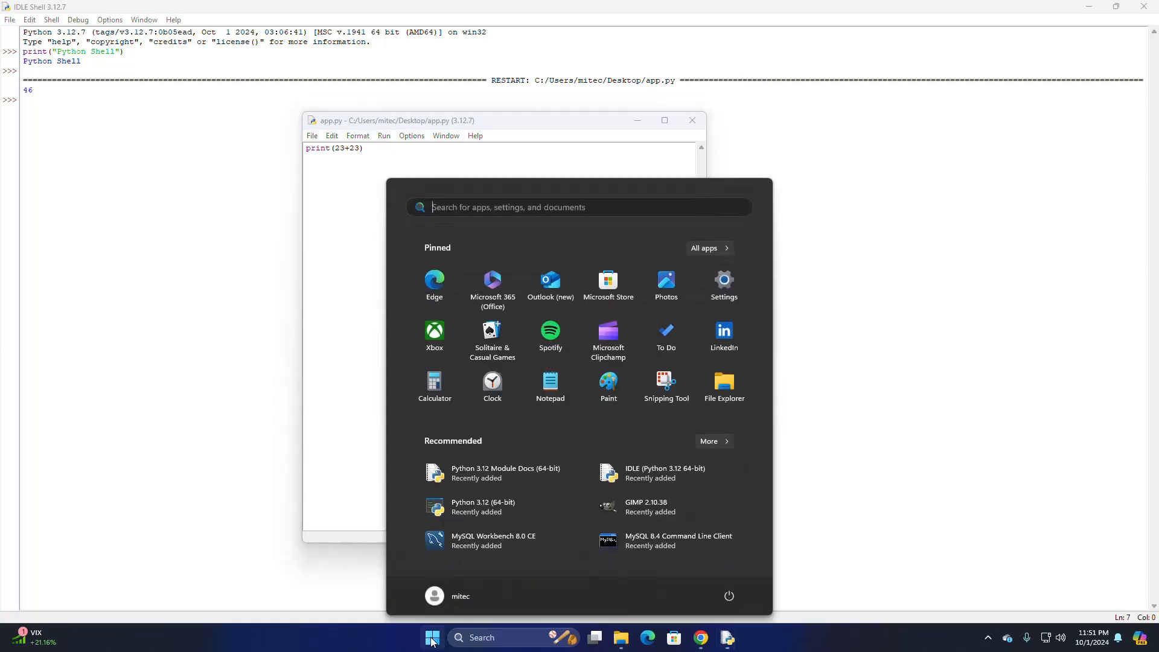
pyautogui.write('pyth')
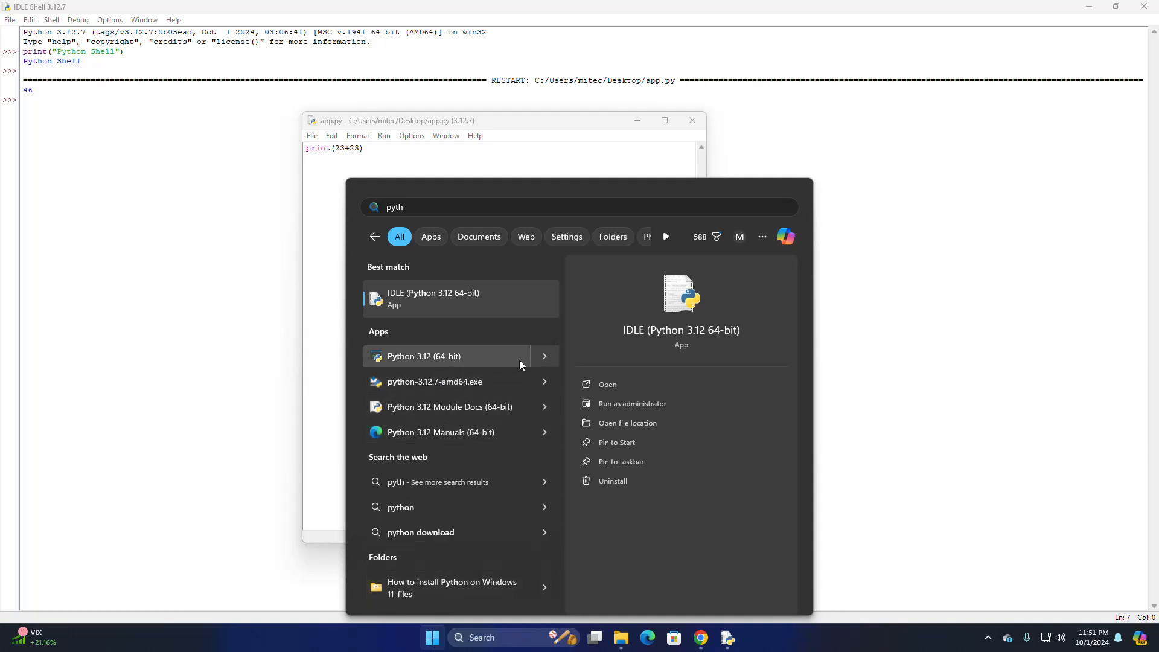
pyautogui.click(544, 356)
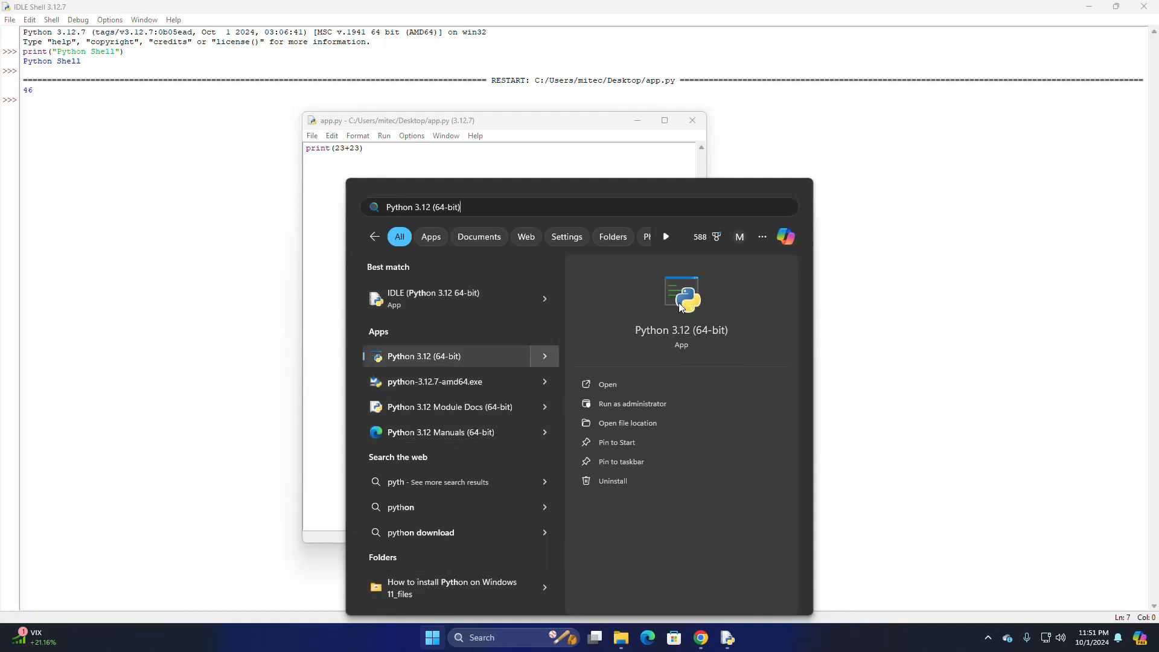
pyautogui.click(679, 295)
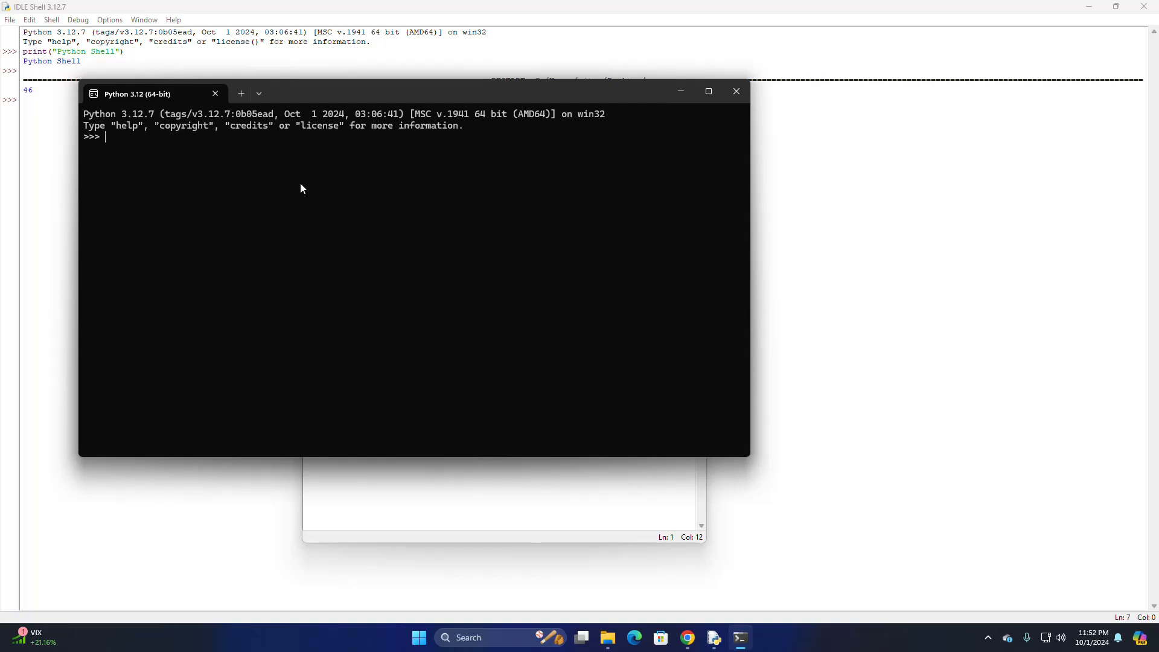
# Run print(100+100) in the Python 3.12 console and close the session with exit()
pyautogui.write('print(100+100)')
pyautogui.press('Return')
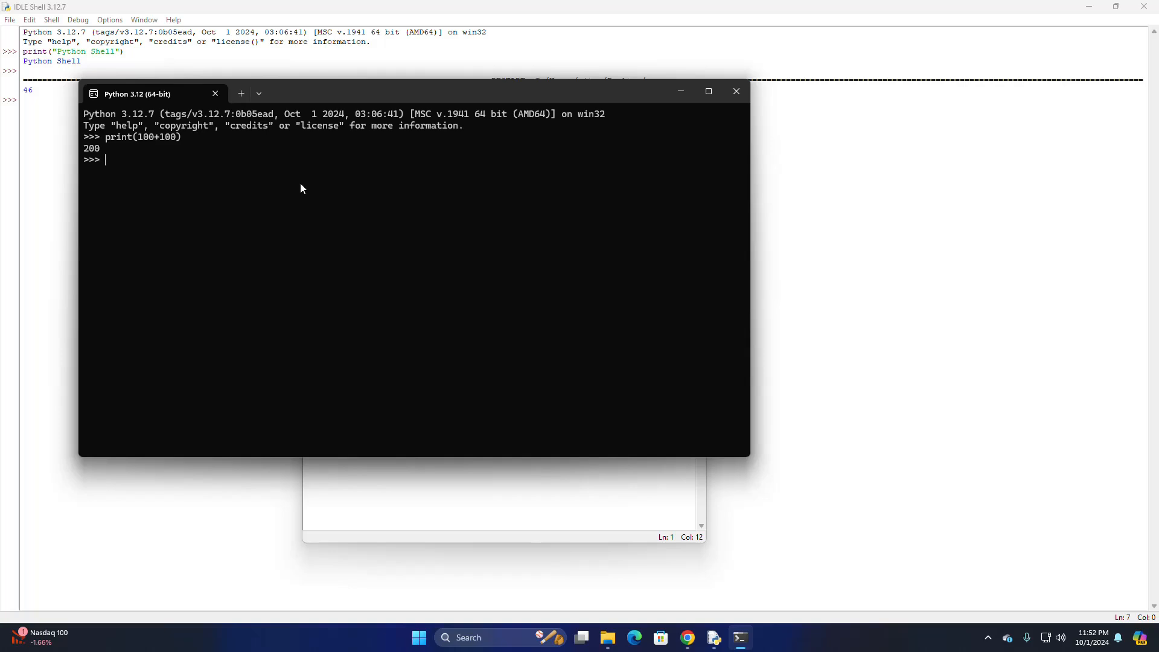
pyautogui.write('exit()')
pyautogui.press('Return')
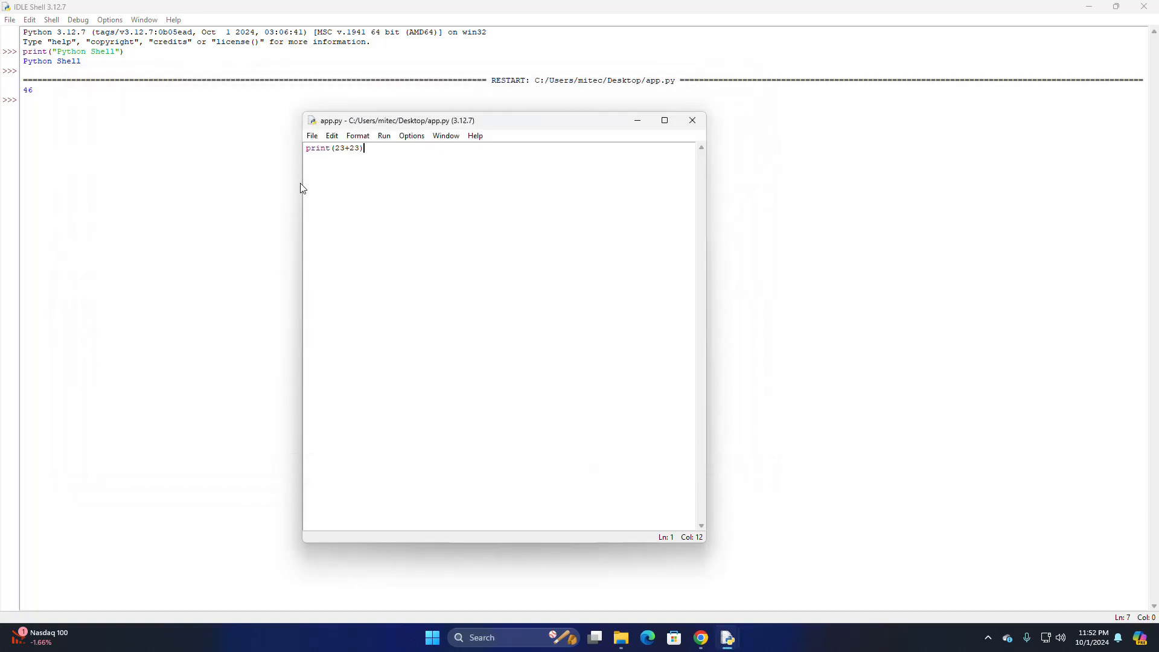